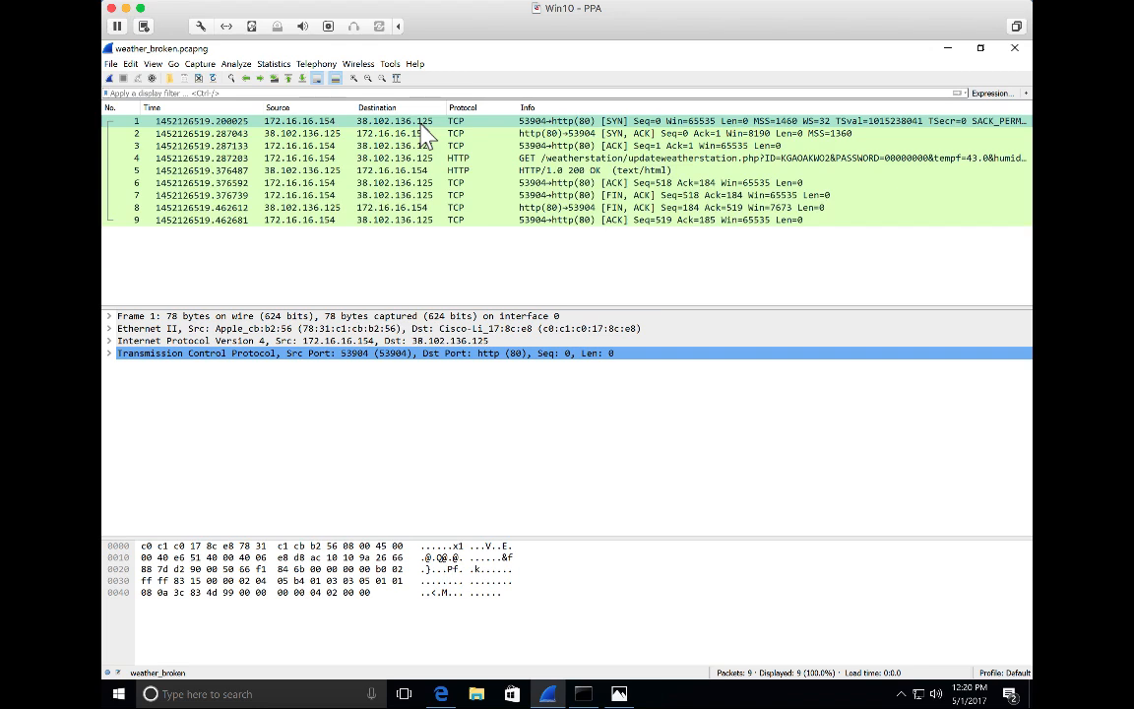
Inspect the HTTP GET request in packet 4 and the response in packet 5, and select the initial SYN packet.
left_click(569, 158)
left_click(539, 170)
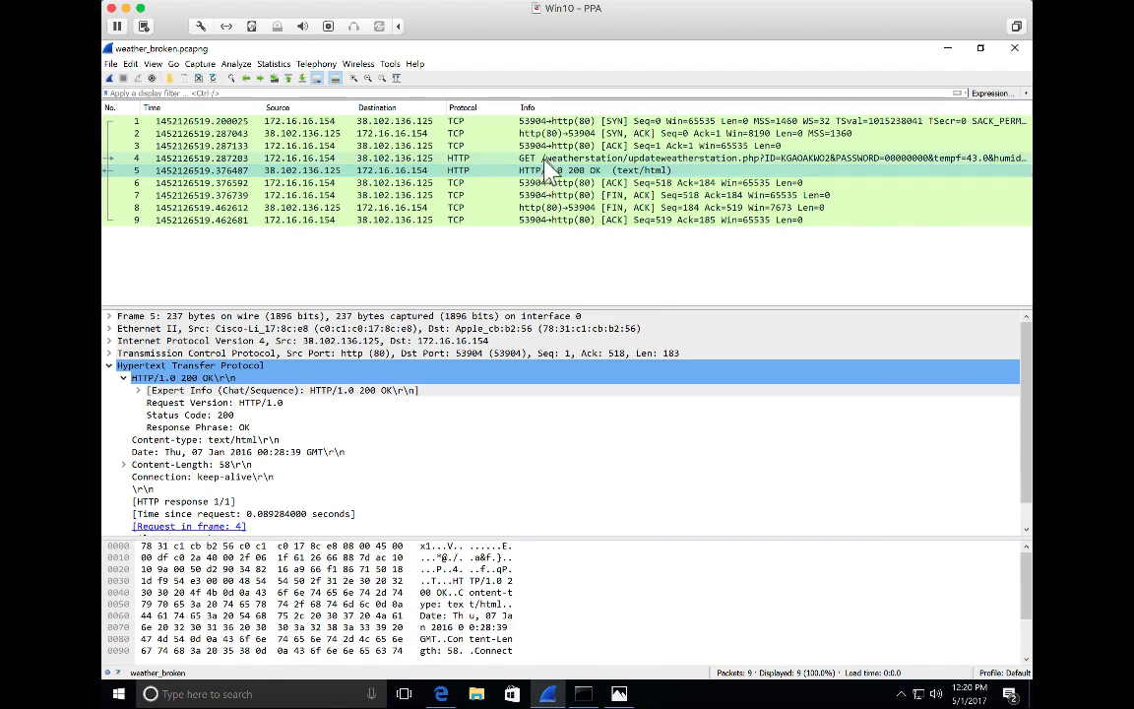
left_click(545, 158)
left_click(546, 170)
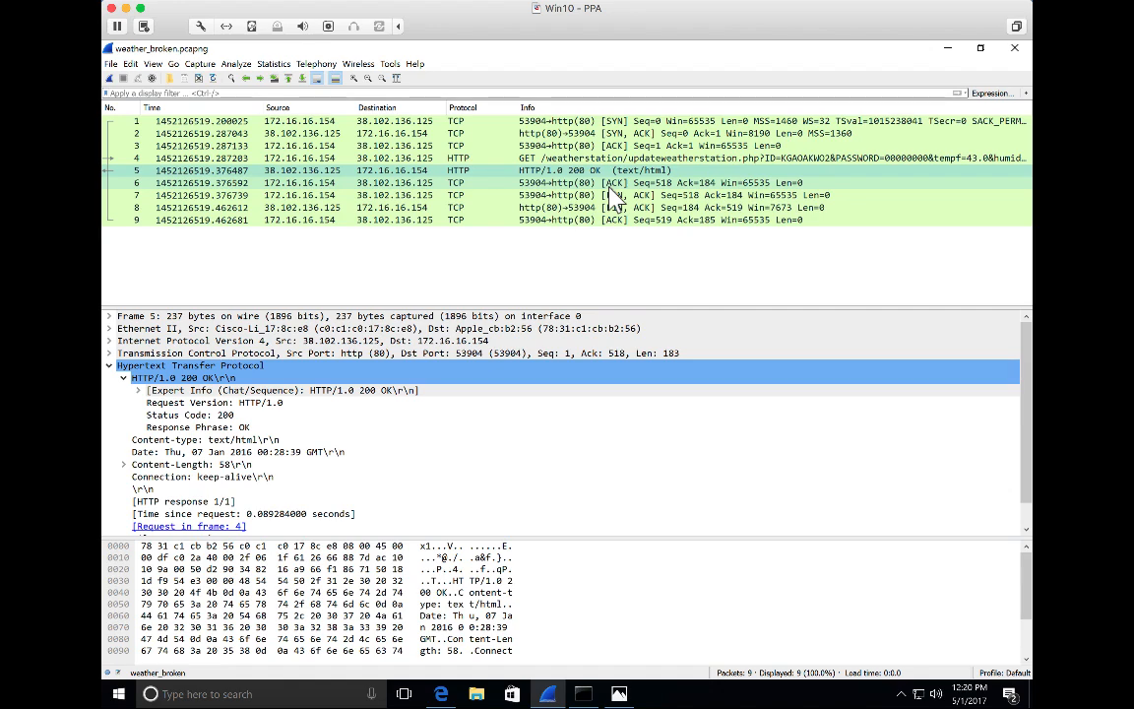
left_click(595, 123)
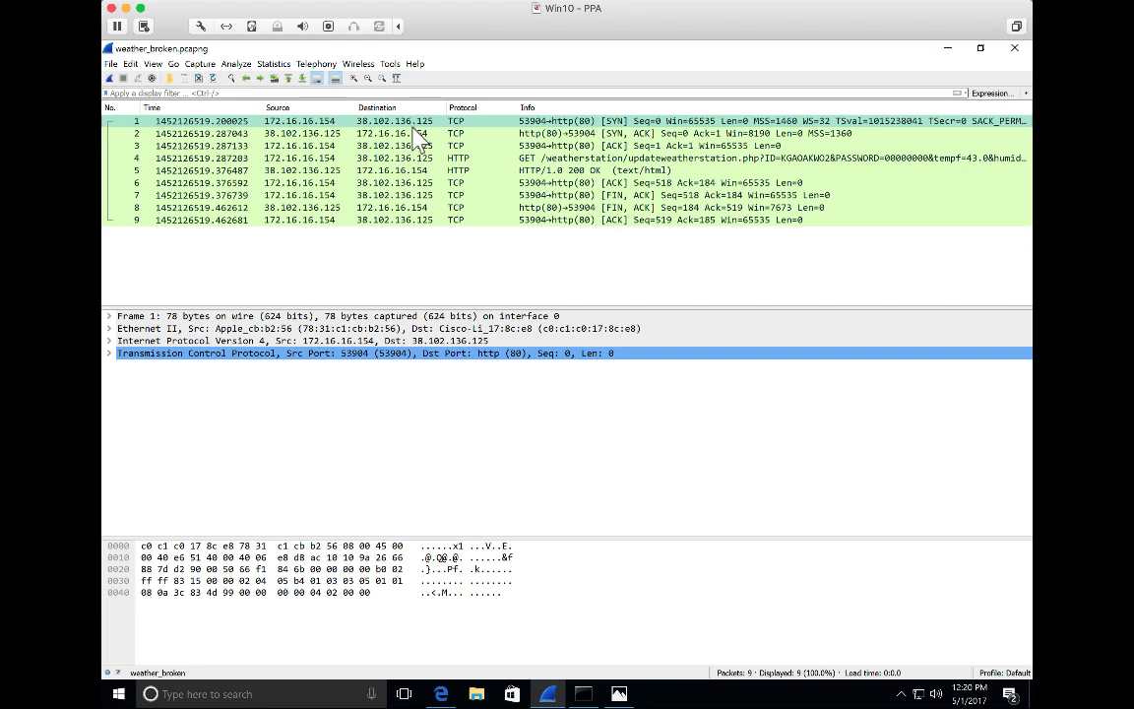
Switch to the Edge browser and run a DomainTools Whois lookup for the destination IP address 38.102.136.125.
left_click(436, 692)
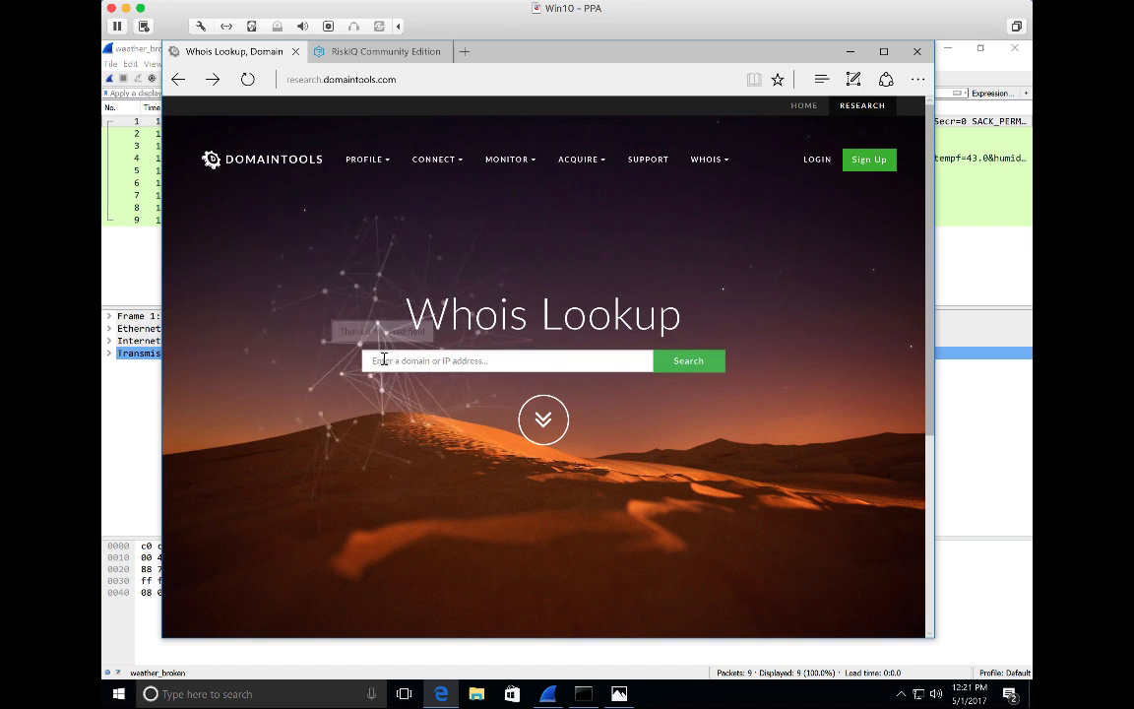
left_click(382, 359)
type("38.102.136.125")
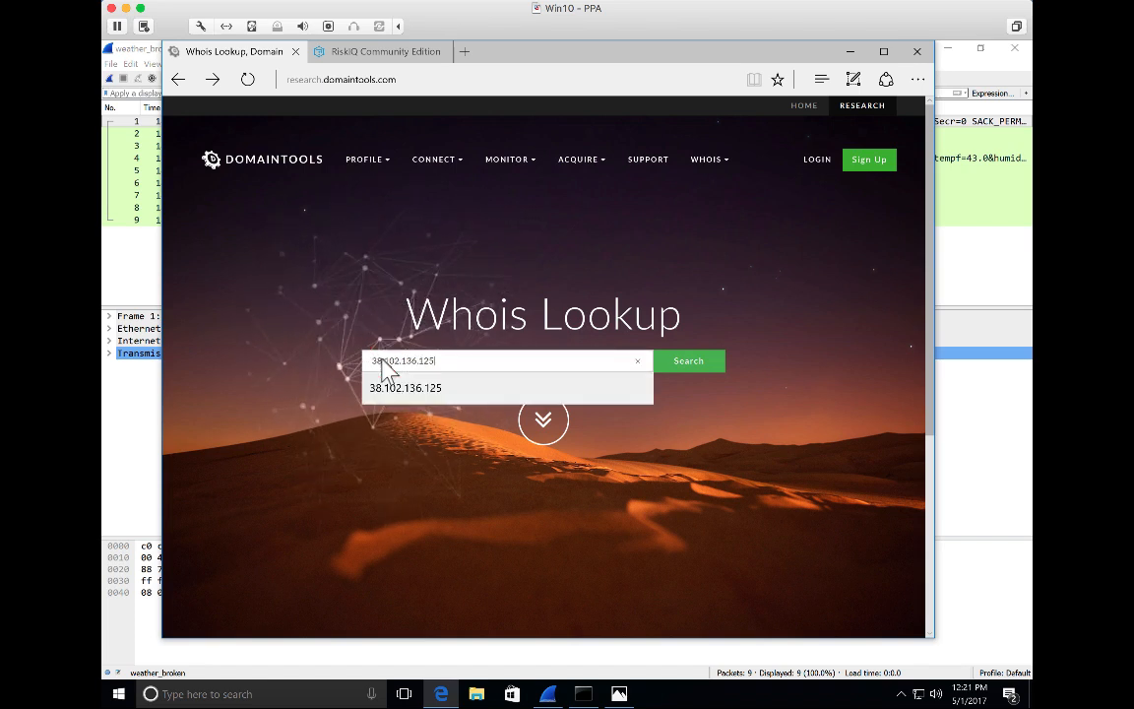
left_click(658, 369)
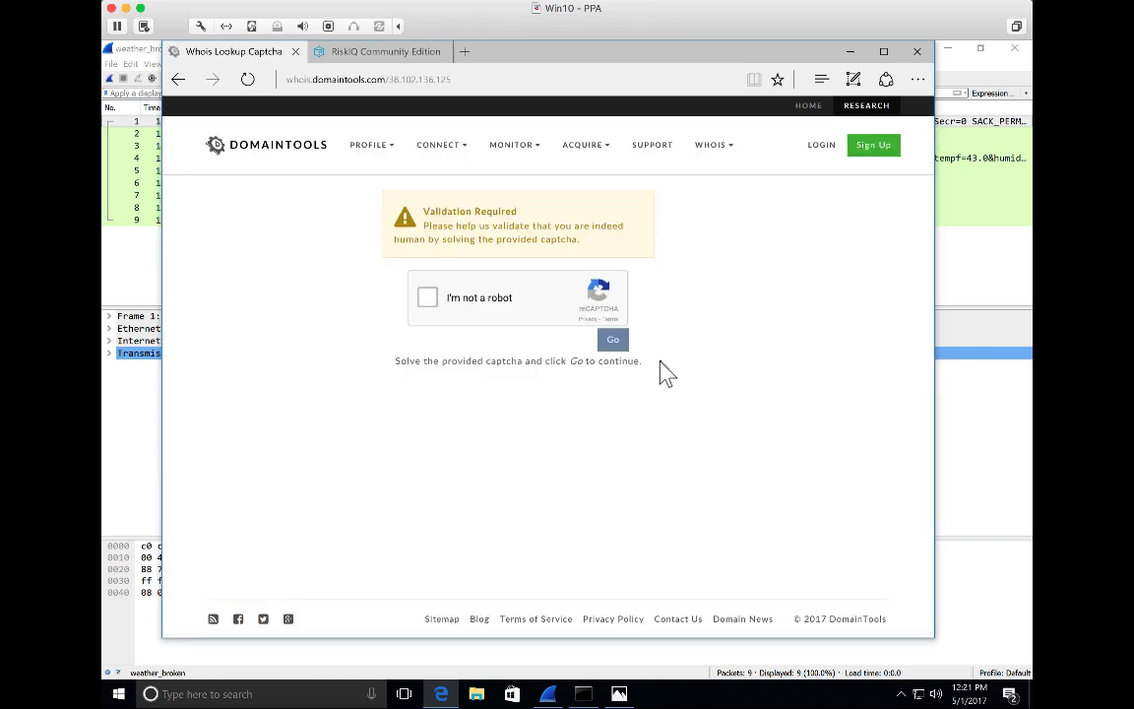
Complete the captcha by selecting the three bus images, and continue to the Whois result.
left_click(429, 301)
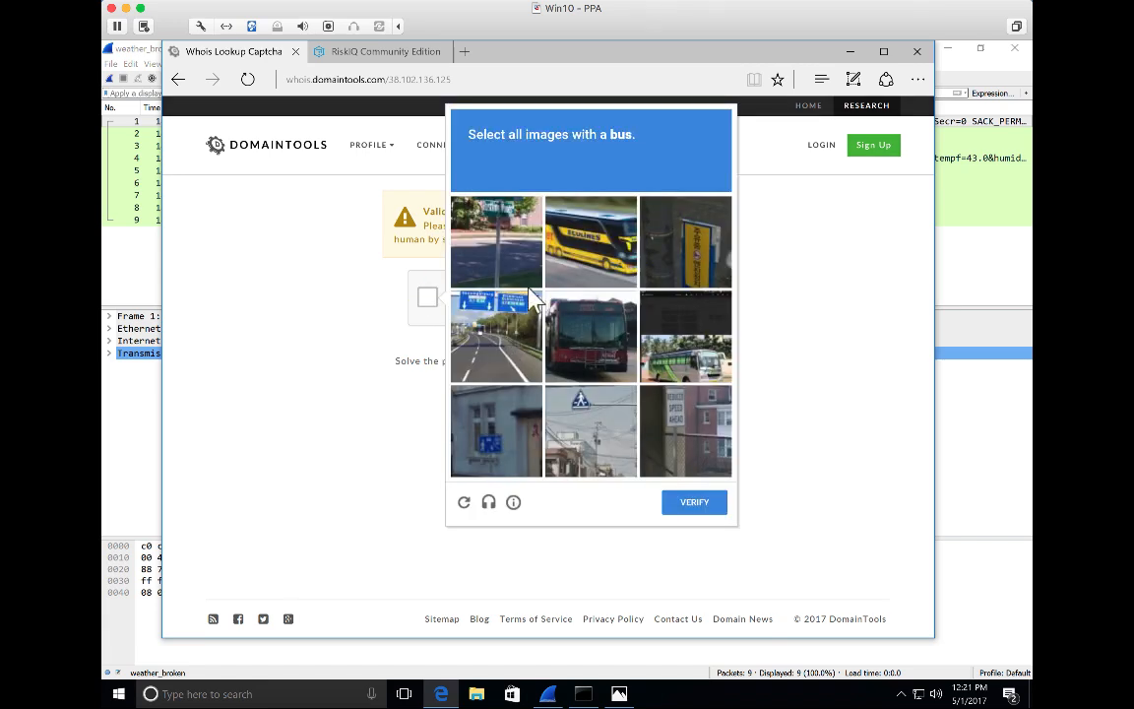
left_click(576, 256)
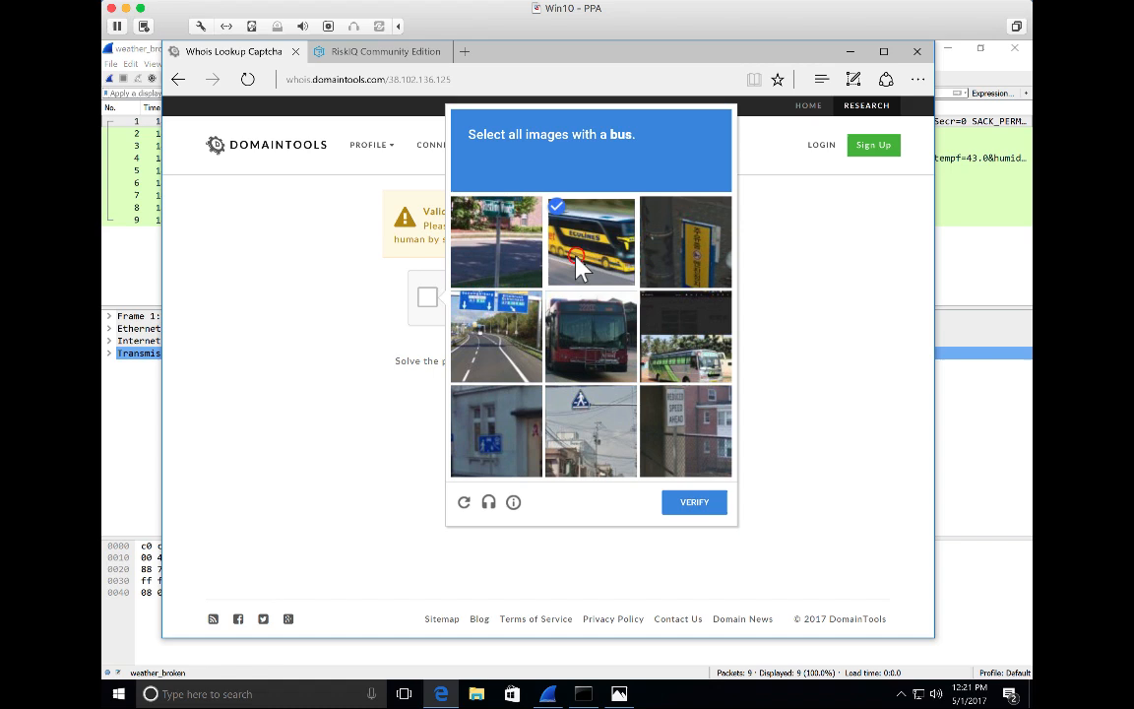
left_click(578, 324)
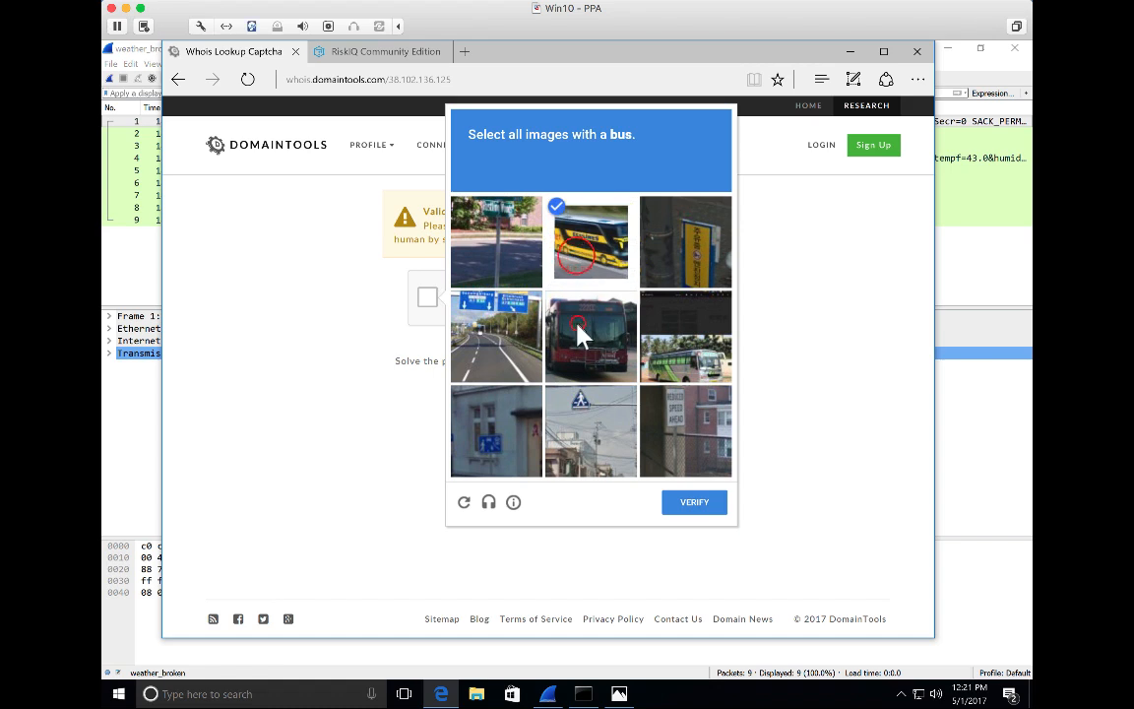
left_click(653, 342)
left_click(677, 504)
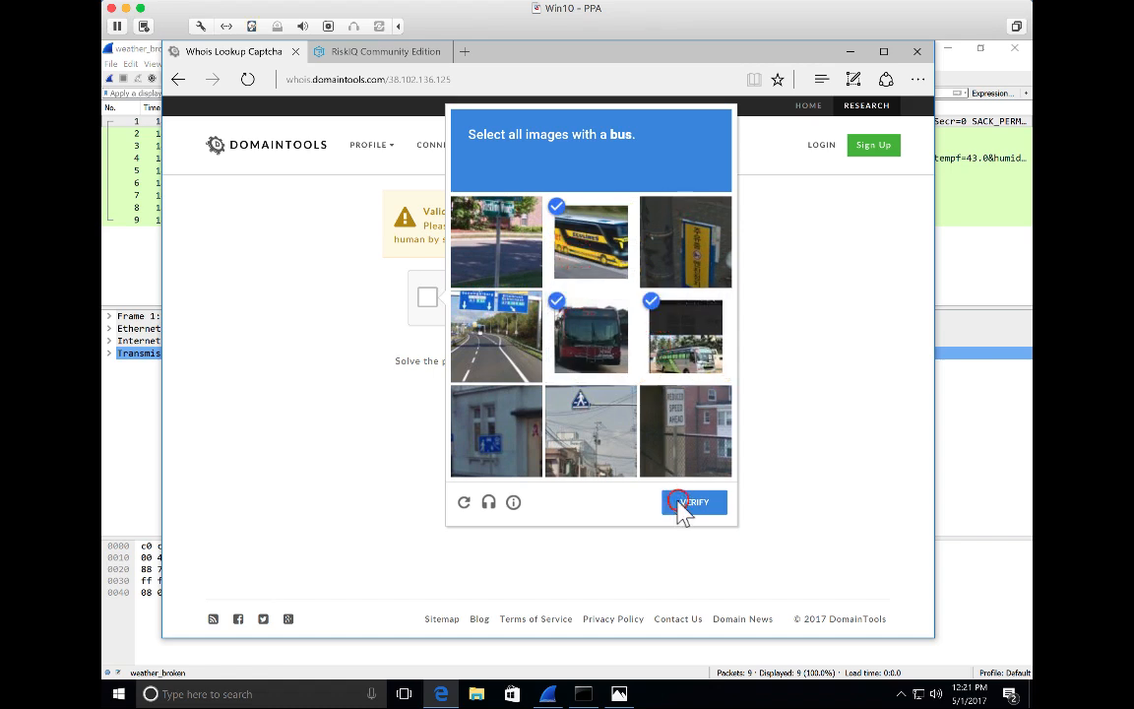
left_click(610, 341)
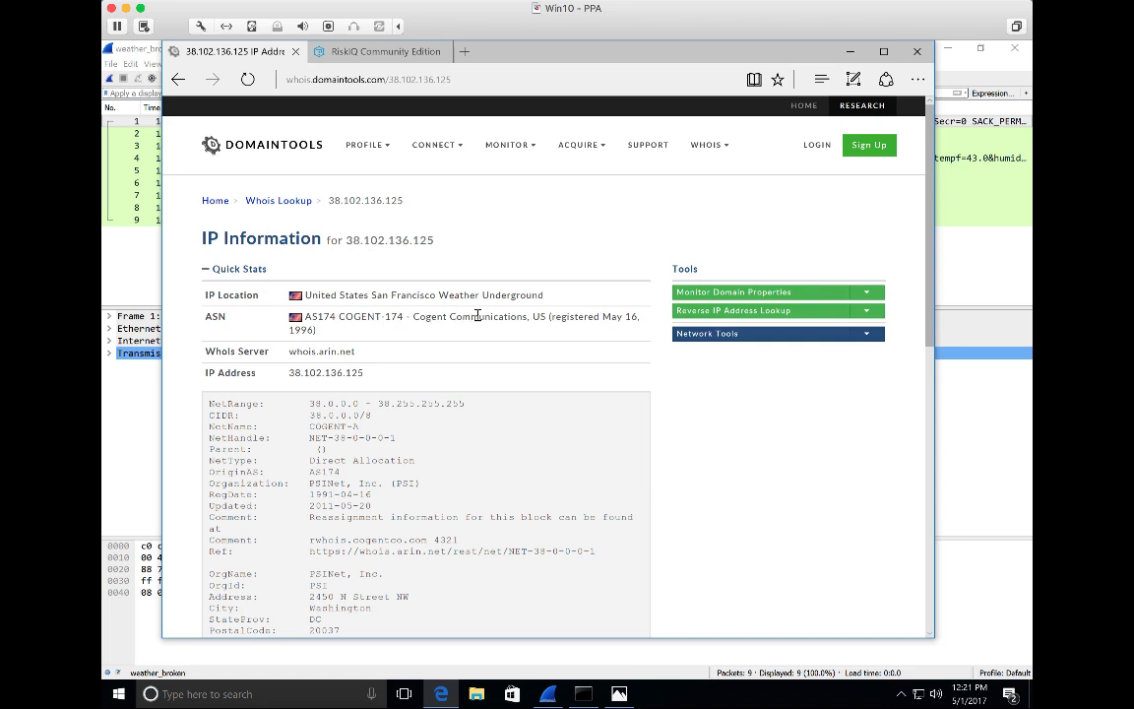
Read through the whole Whois record for 38.102.136.125, including the network range, organization and additional rwhois information.
left_click(463, 430)
scroll(463, 430, "down", 3)
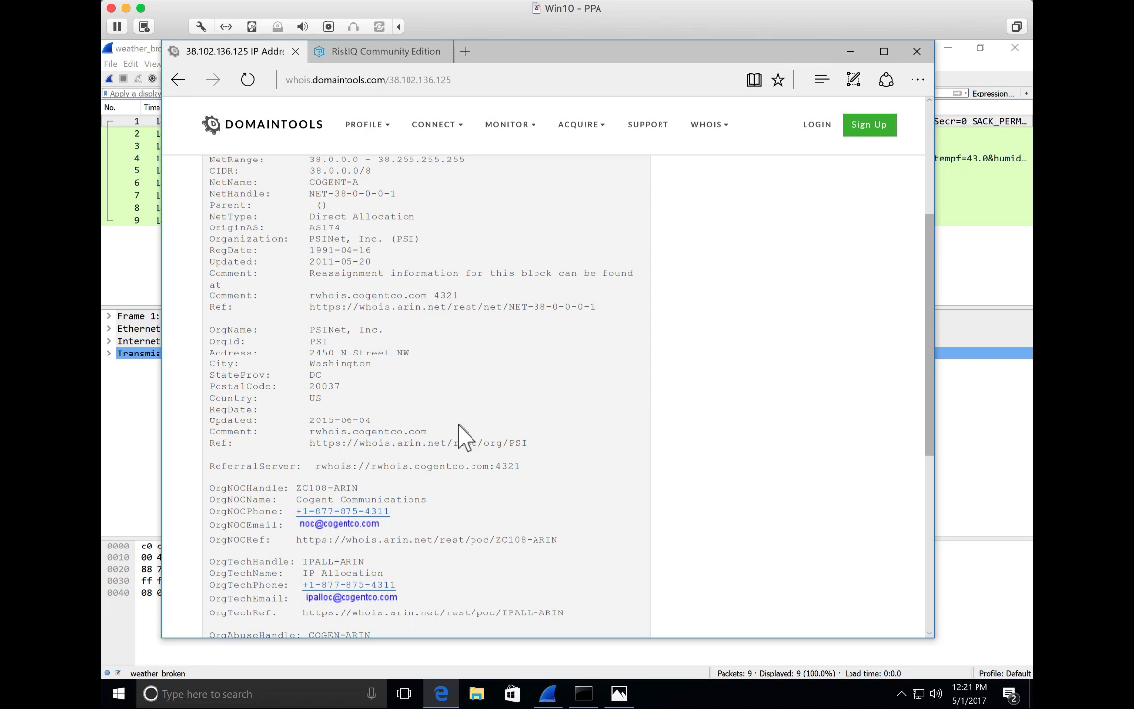
scroll(459, 430, "up", 1)
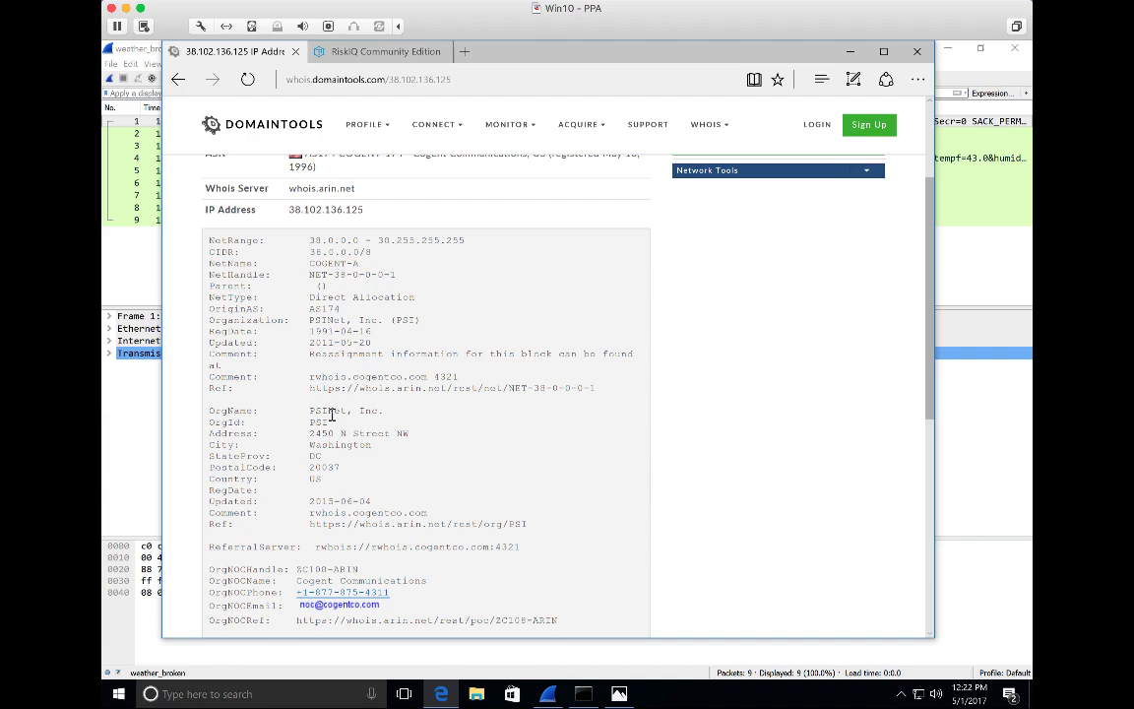
scroll(332, 414, "down", 2)
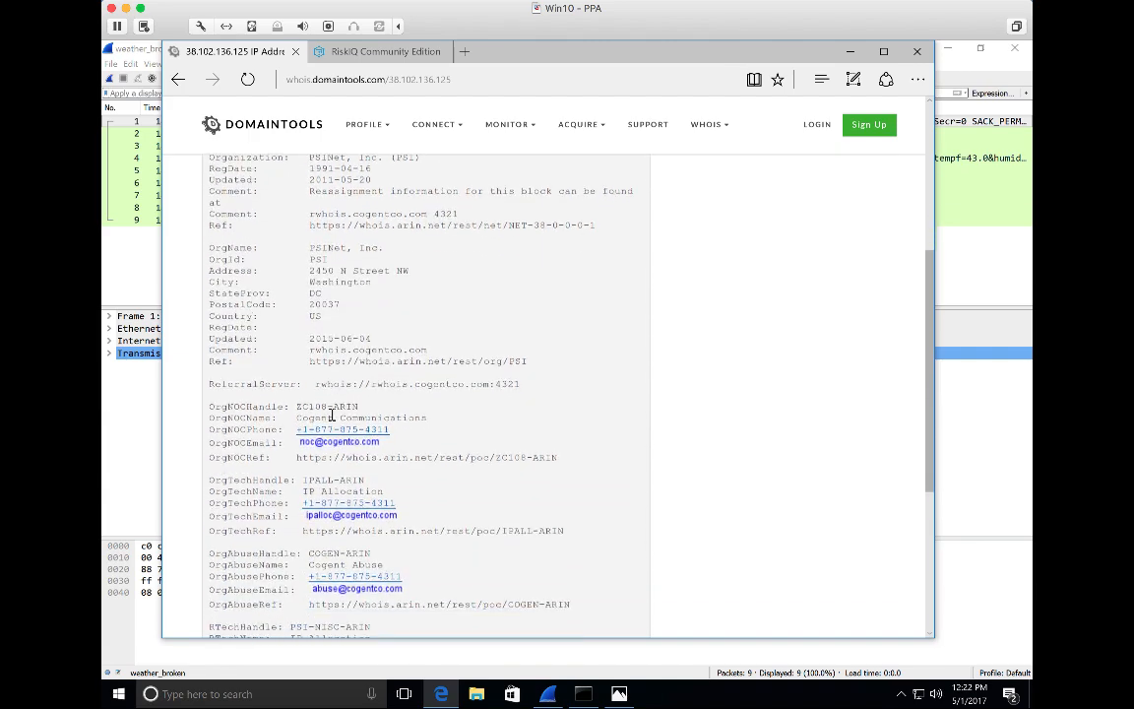
scroll(332, 415, "down", 4)
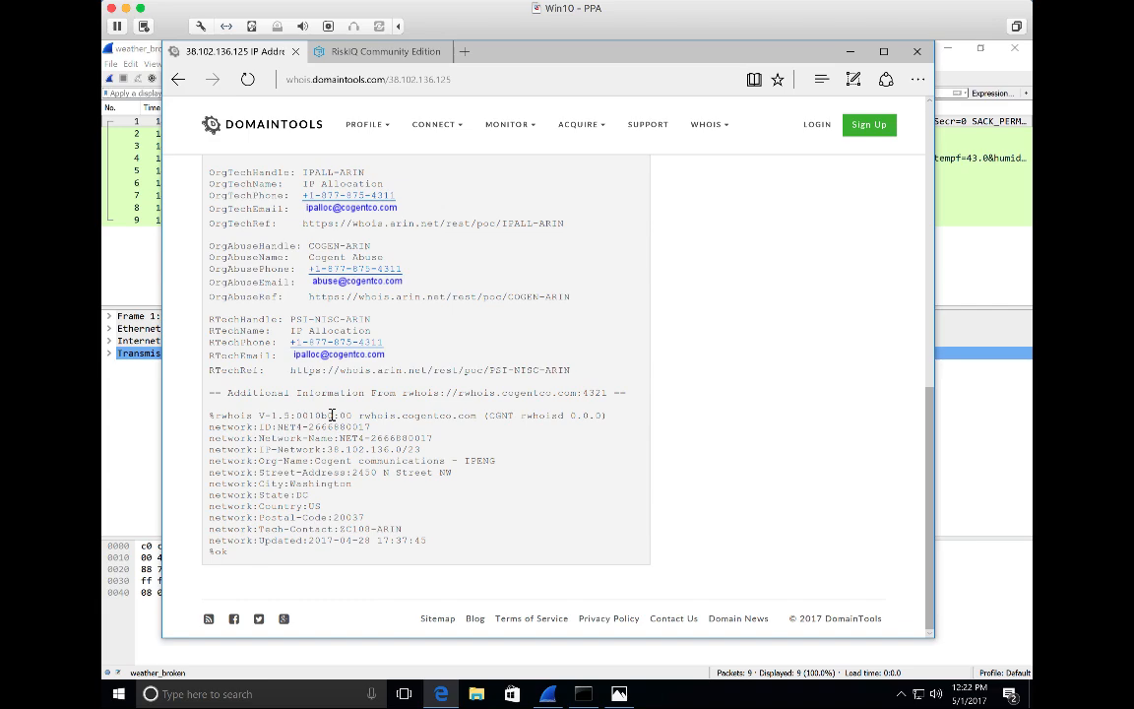
scroll(332, 414, "up", 7)
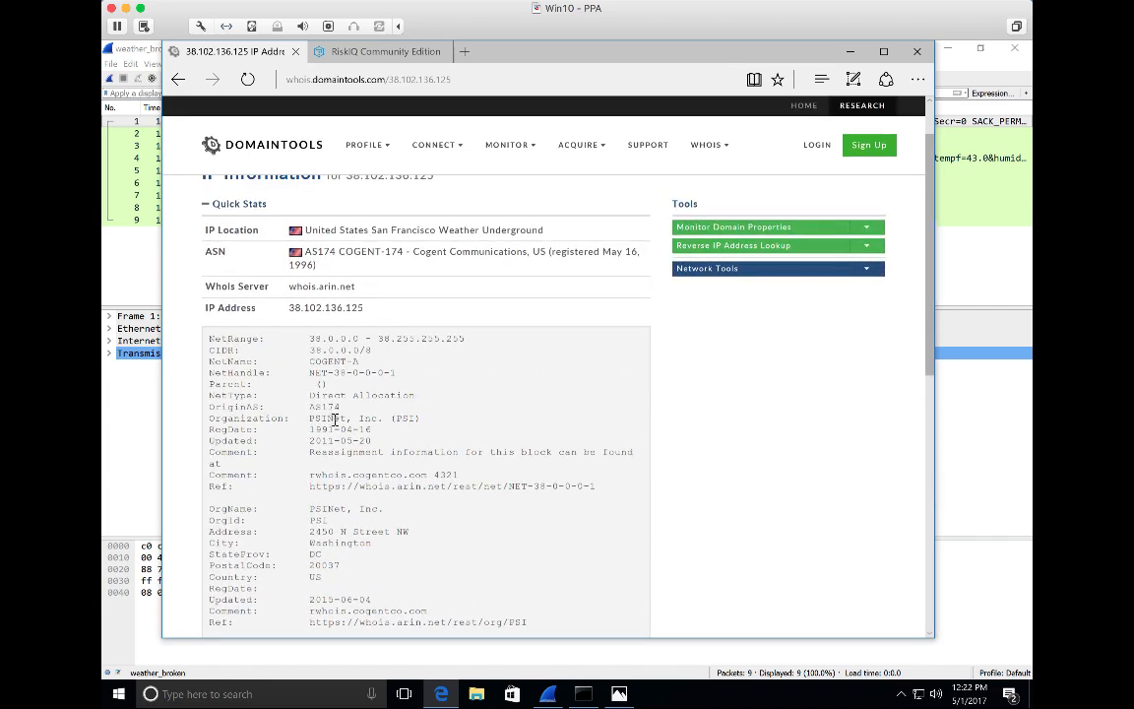
Search the RiskIQ Community Edition site for the IP address 38.102.136.125.
left_click(362, 54)
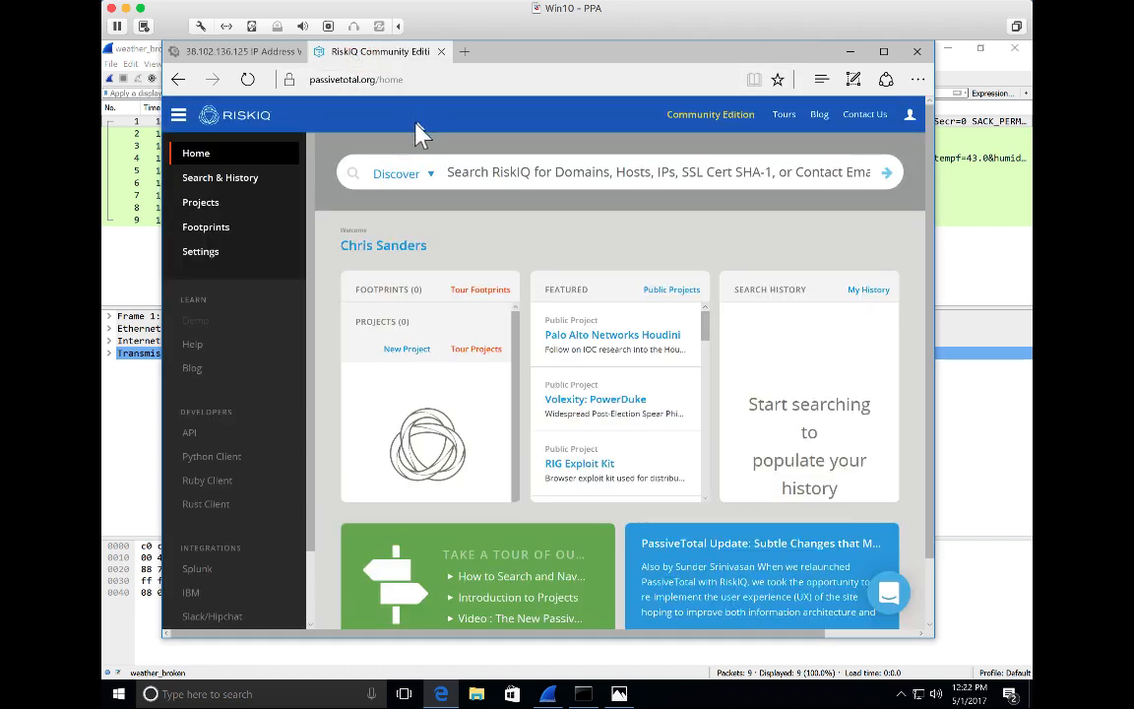
left_click(492, 174)
type("38.102.136.125")
key("Return")
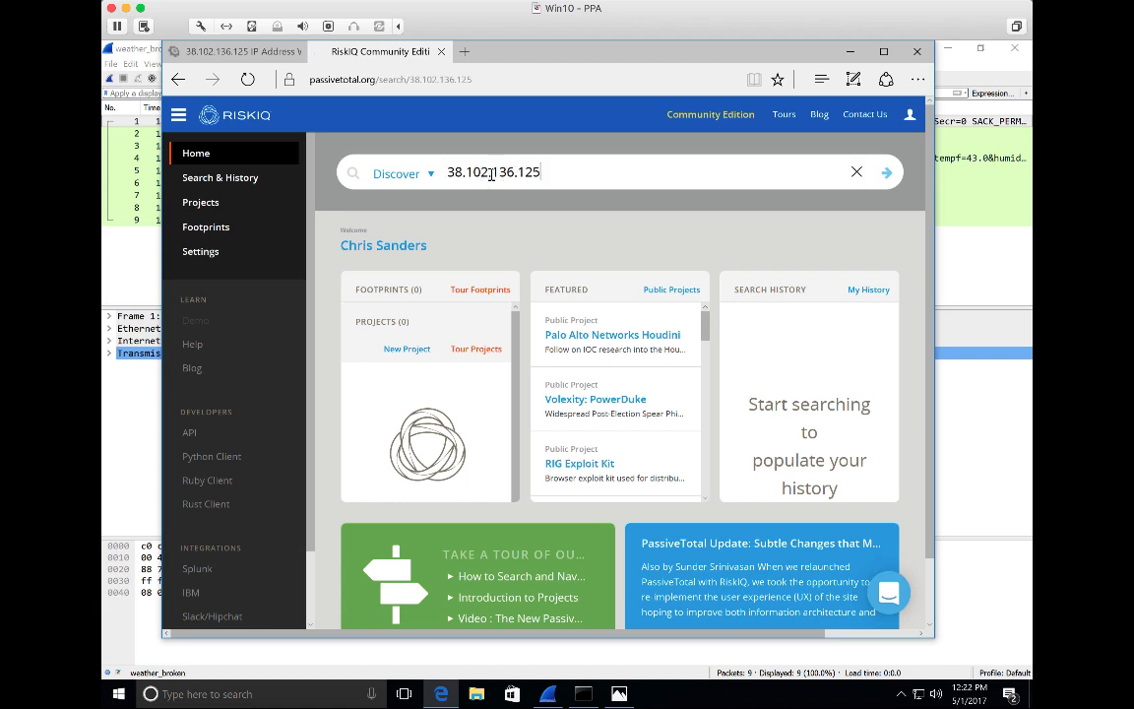
key("Return")
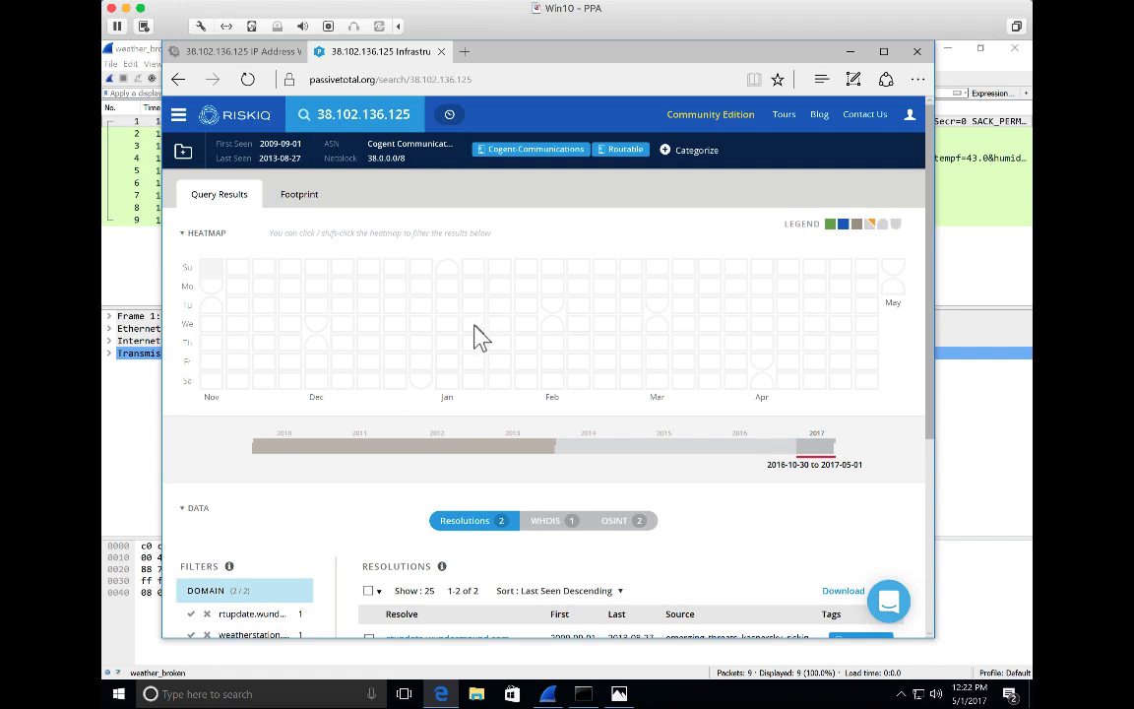
Review the domain resolutions for the IP address in the RiskIQ results, including their first and last seen dates.
mouse_move(476, 335)
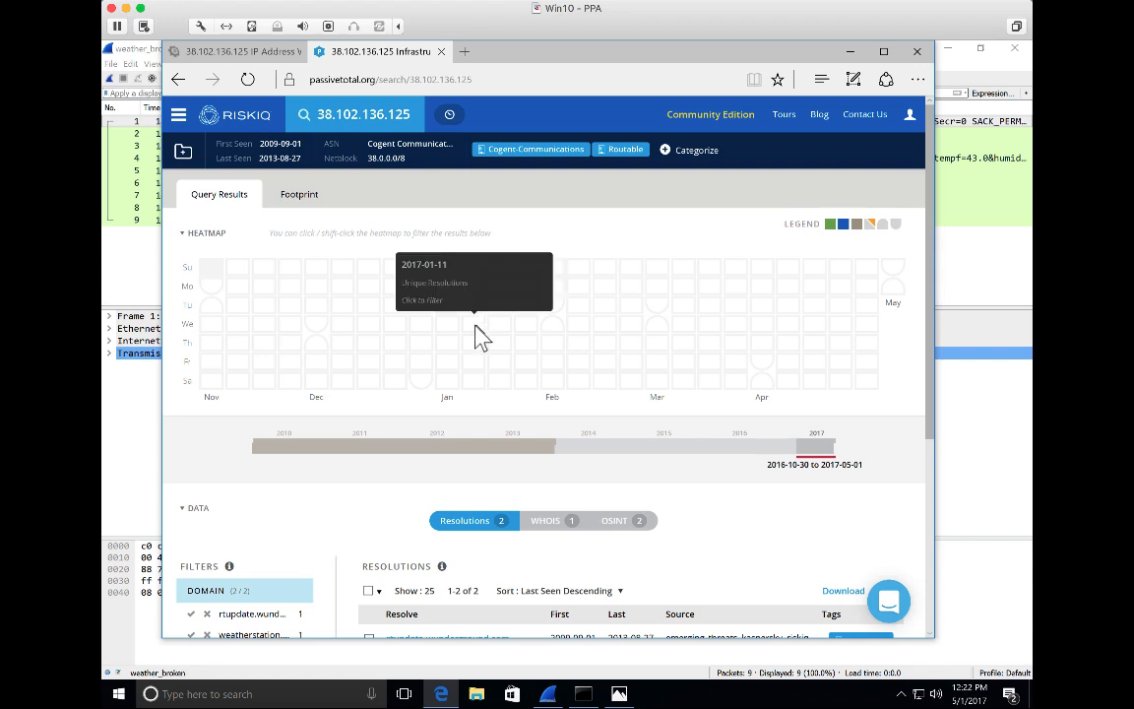
scroll(477, 336, "down", 3)
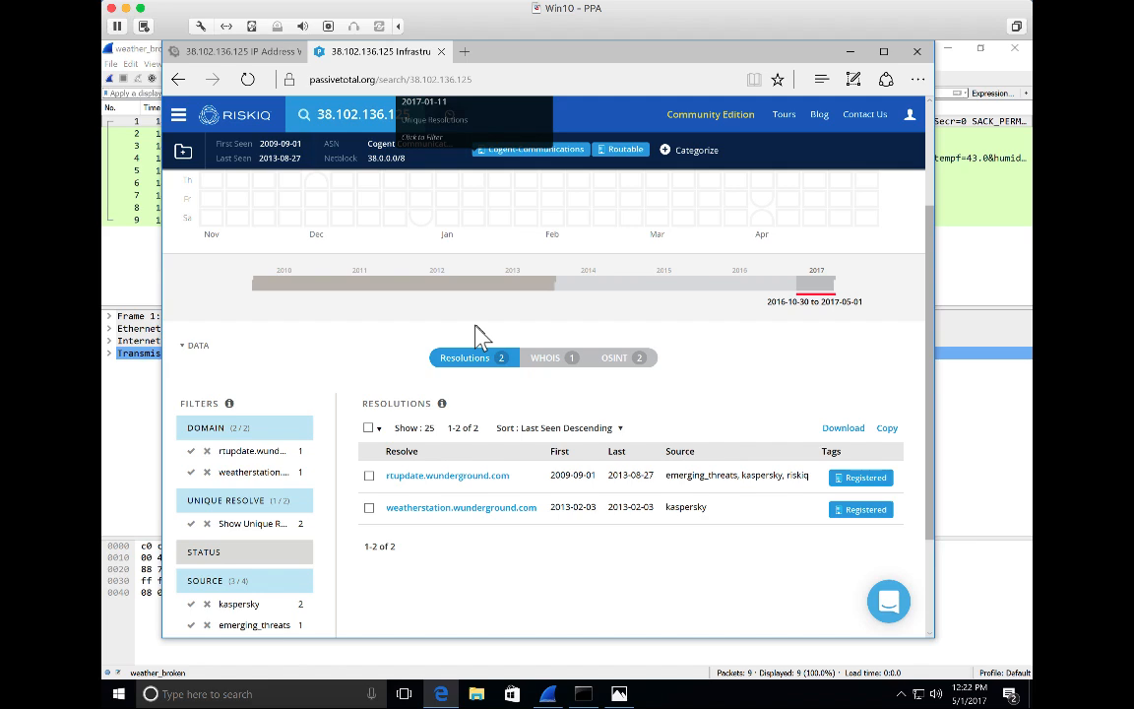
scroll(476, 326, "down", 2)
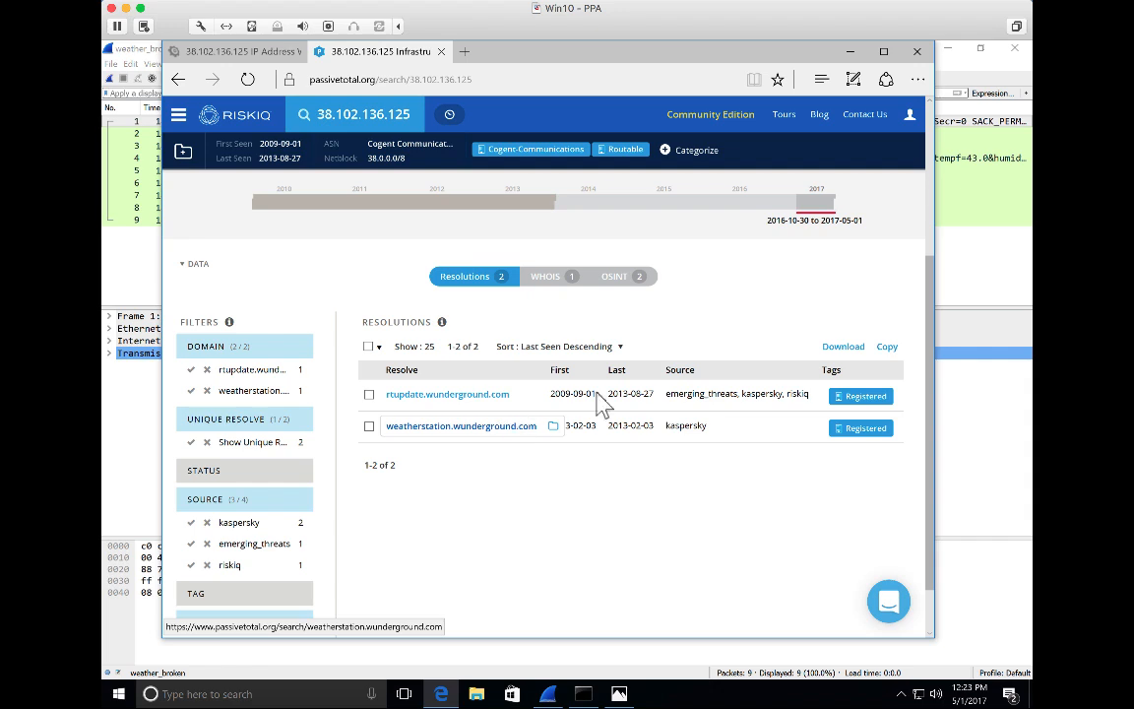
Switch back to the Wireshark capture and compare the HTTP GET request with its response, ending on the request.
left_click(977, 245)
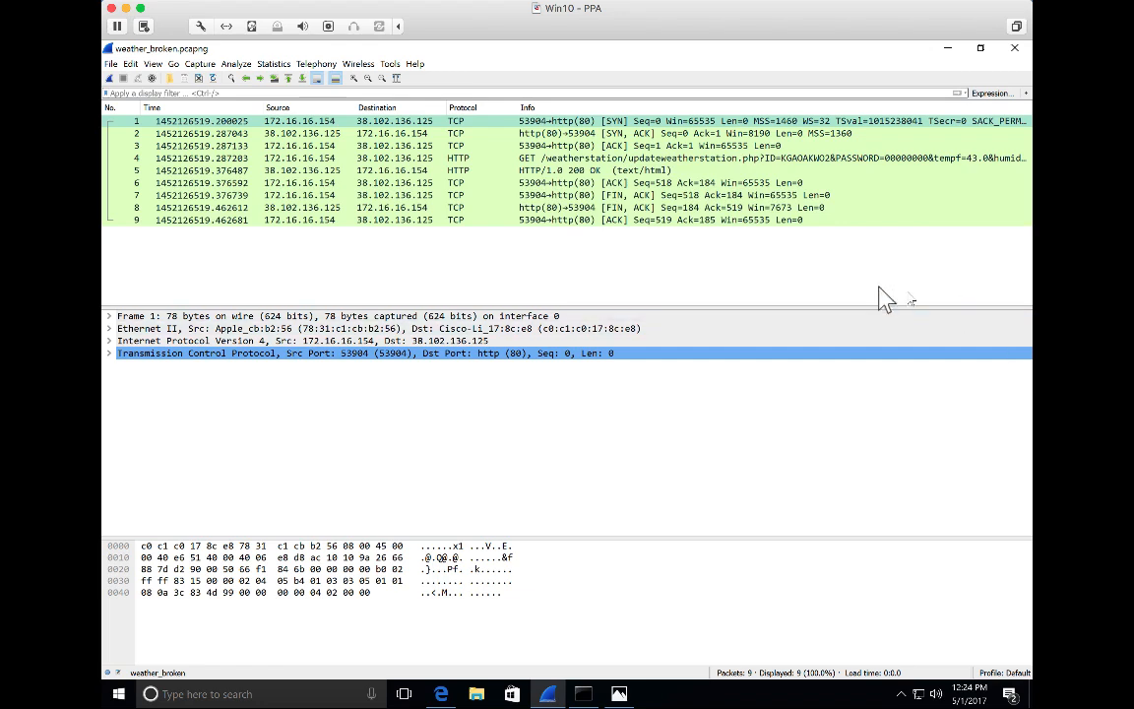
left_click(635, 159)
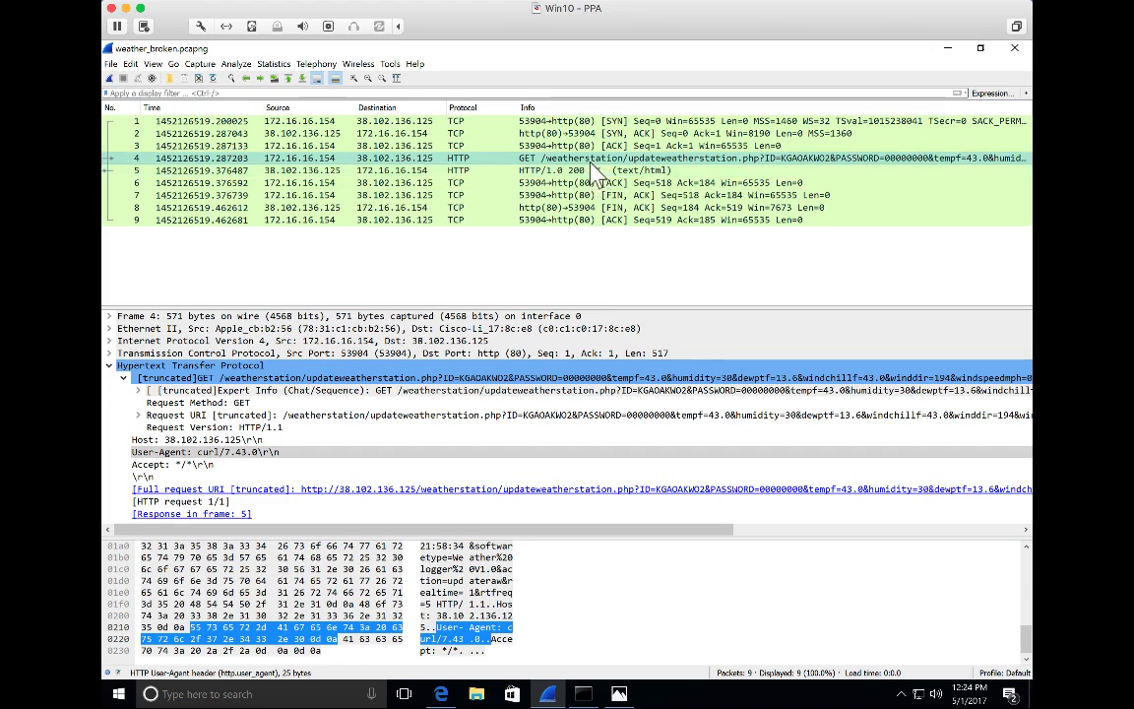
left_click(593, 172)
left_click(591, 160)
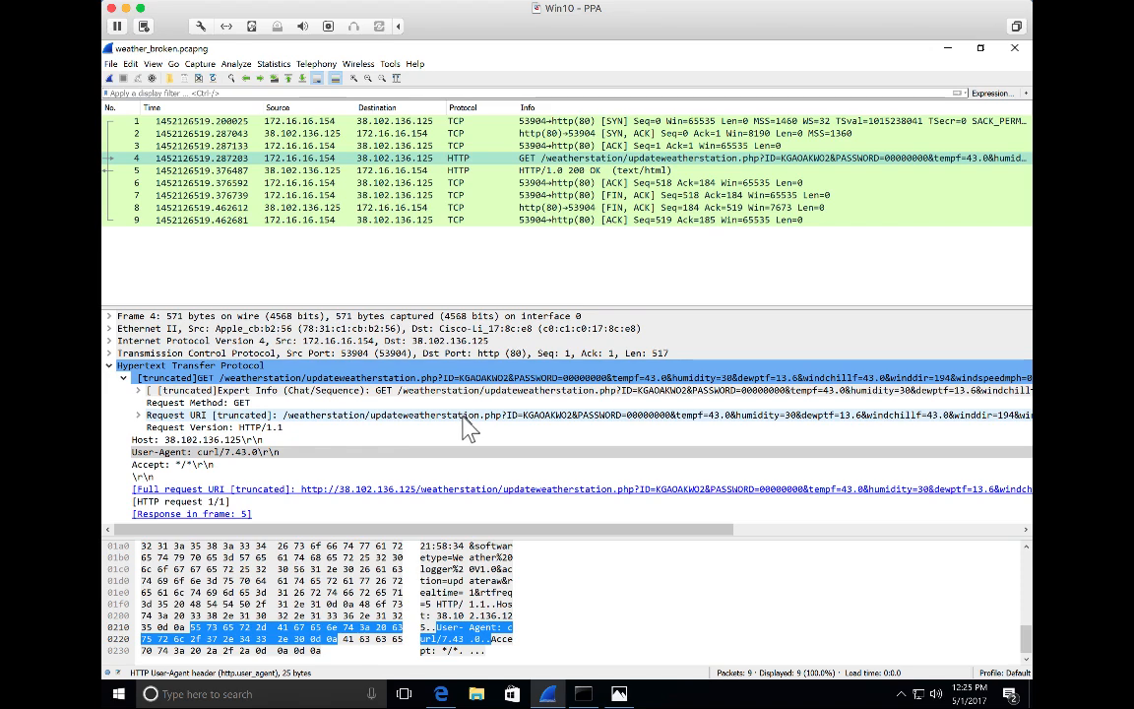
Examine the GET request's Host, User-Agent and Request URI fields, reading the weather parameters along the full URI.
left_click(219, 440)
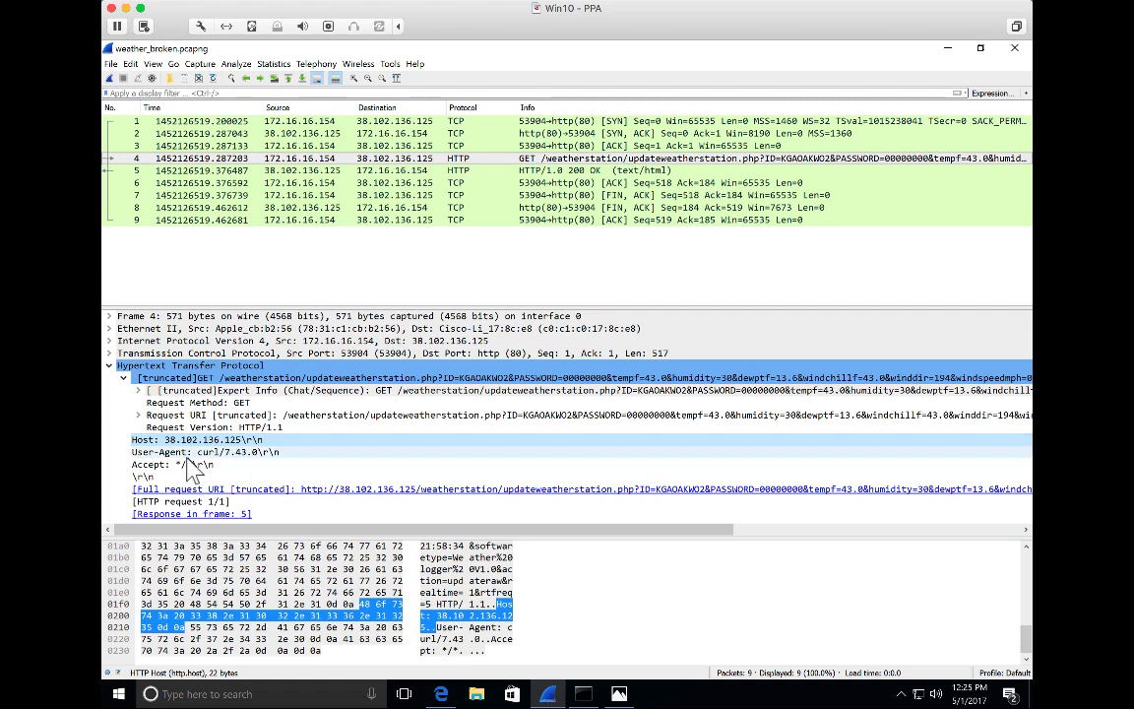
left_click(189, 454)
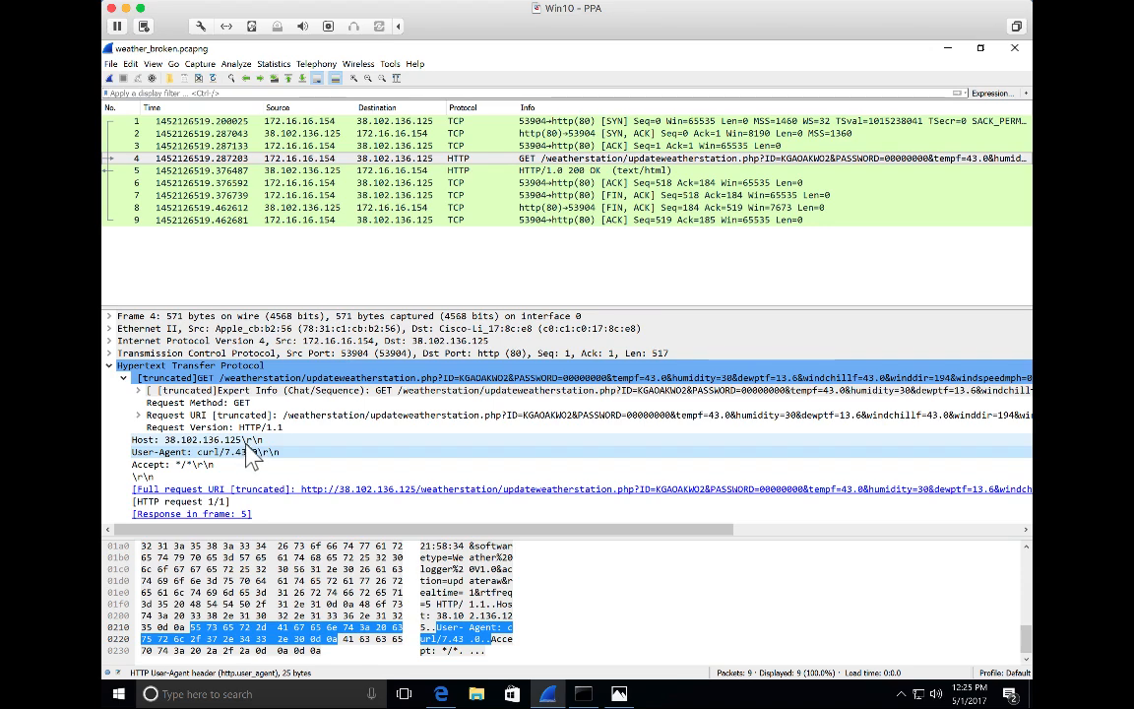
left_click(307, 417)
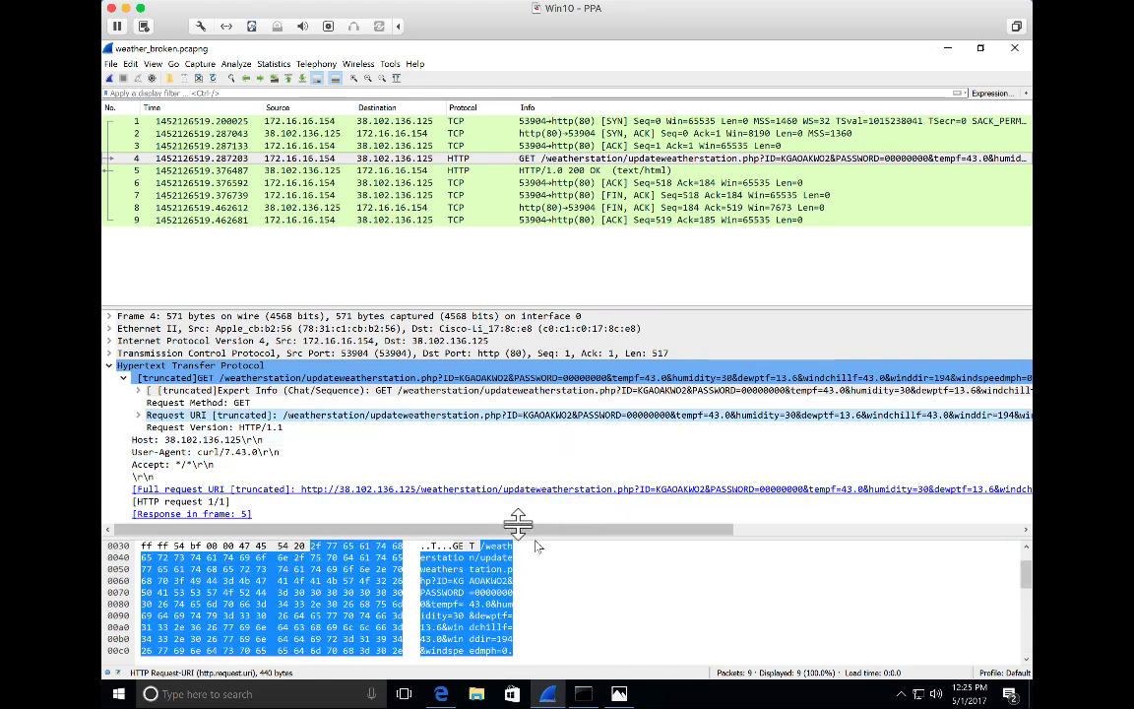
left_click_drag(530, 529, 458, 540)
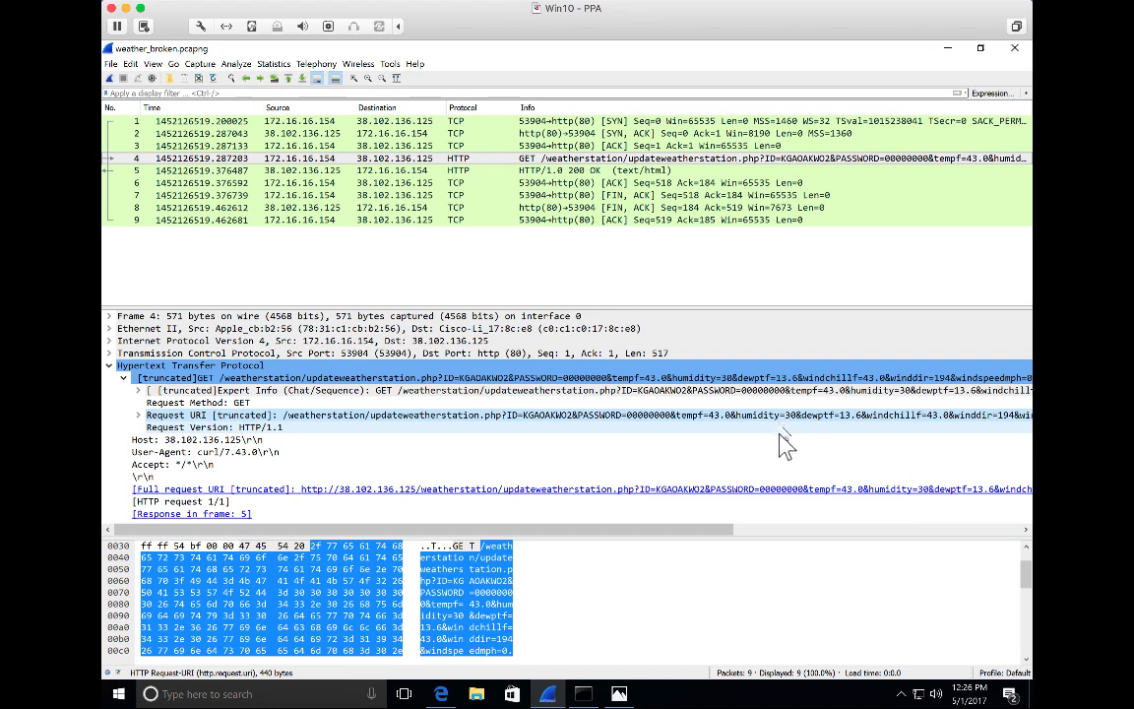
left_click_drag(711, 532, 972, 543)
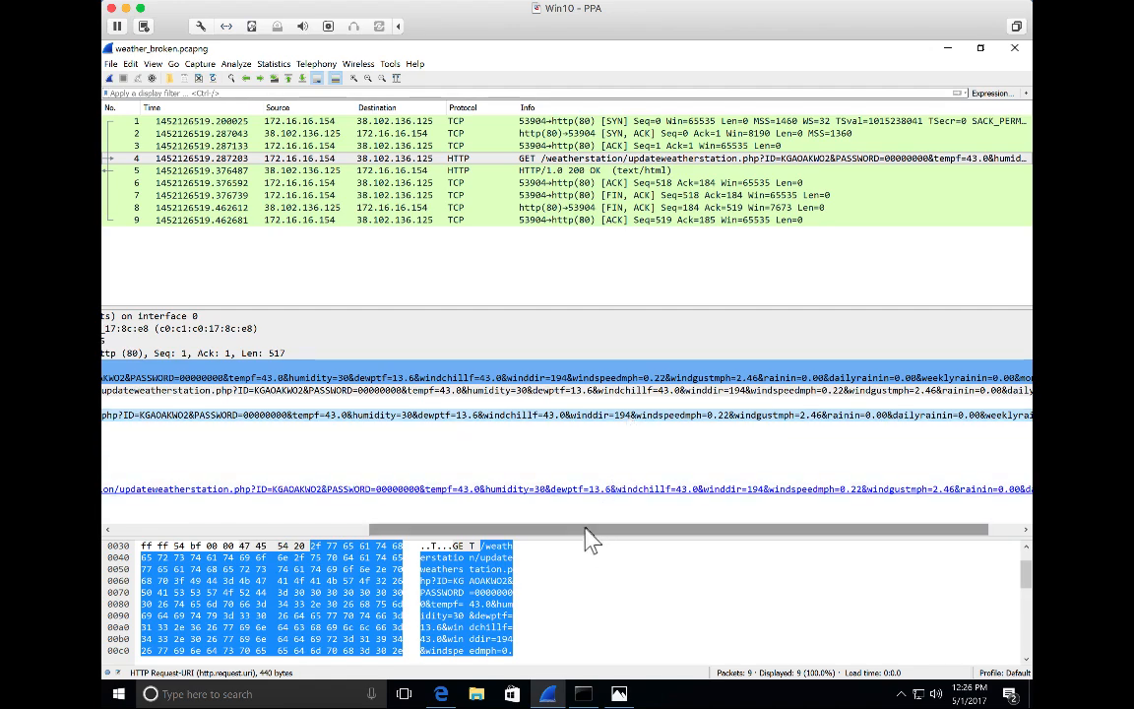
left_click_drag(587, 531, 293, 532)
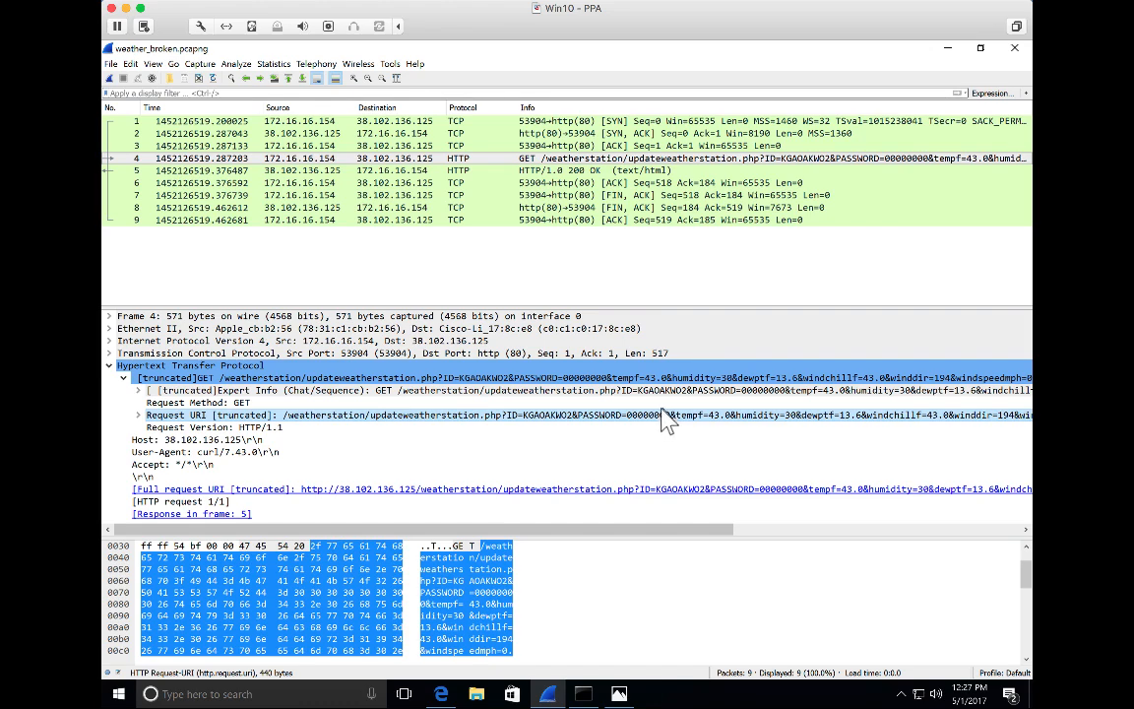
Examine the line-based text data in the HTTP response of packet 5, and return to the GET request in packet 4.
left_click(595, 174)
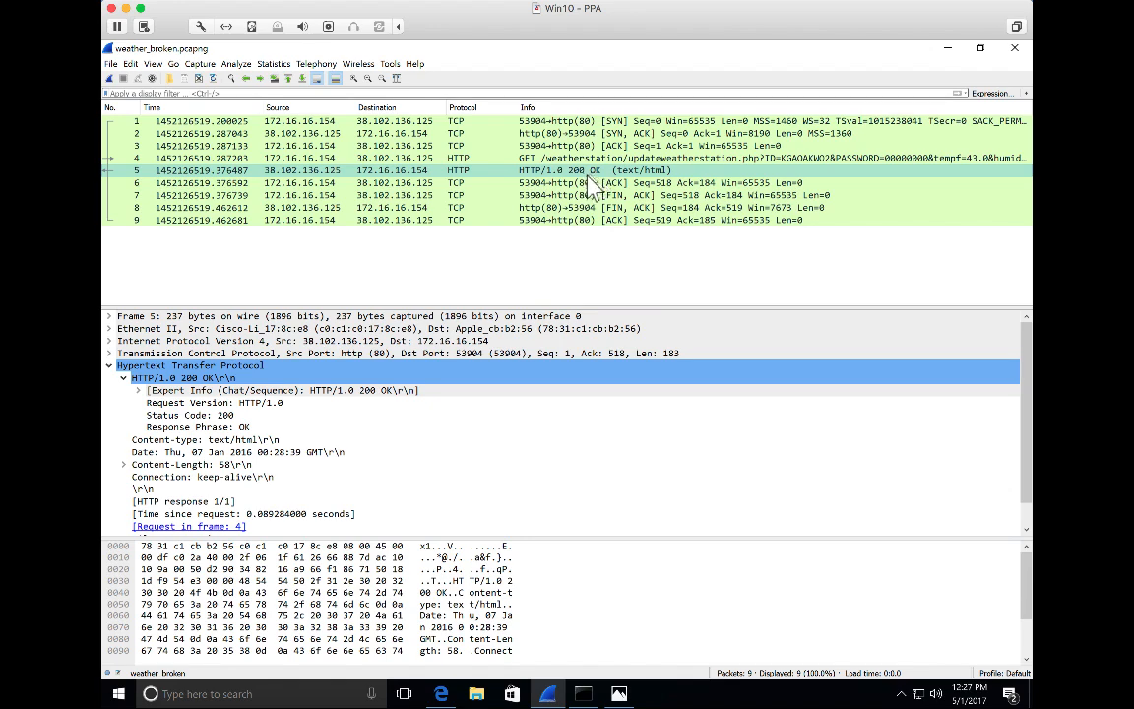
scroll(452, 476, "down", 1)
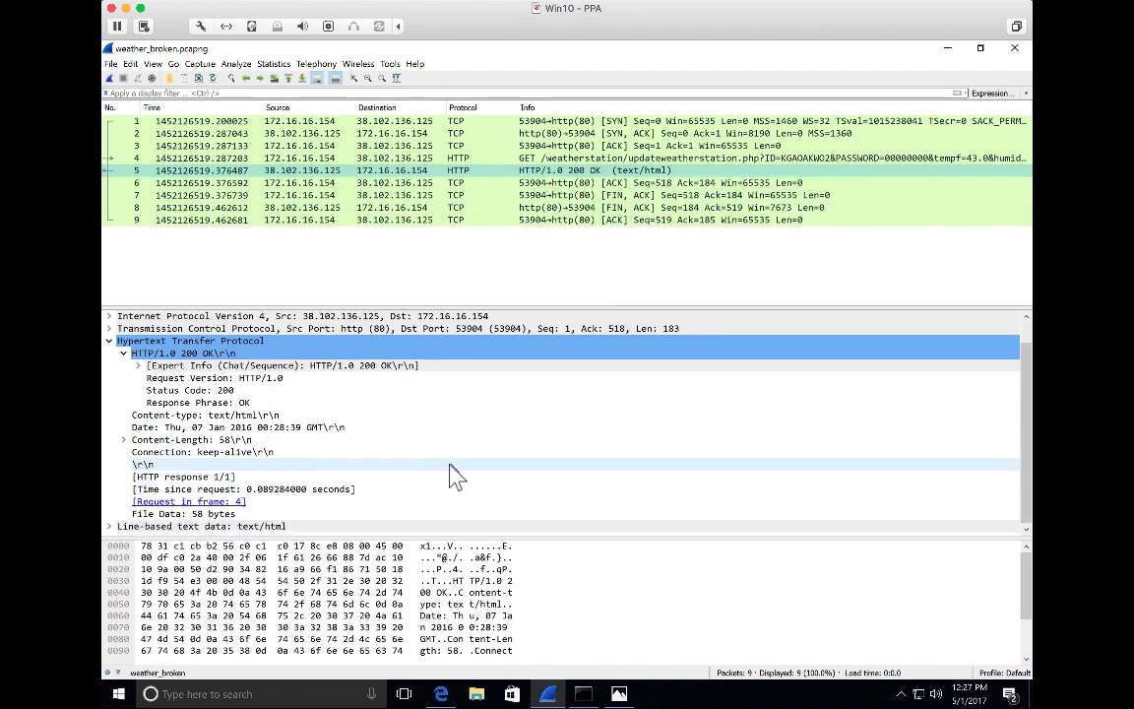
left_click(304, 526)
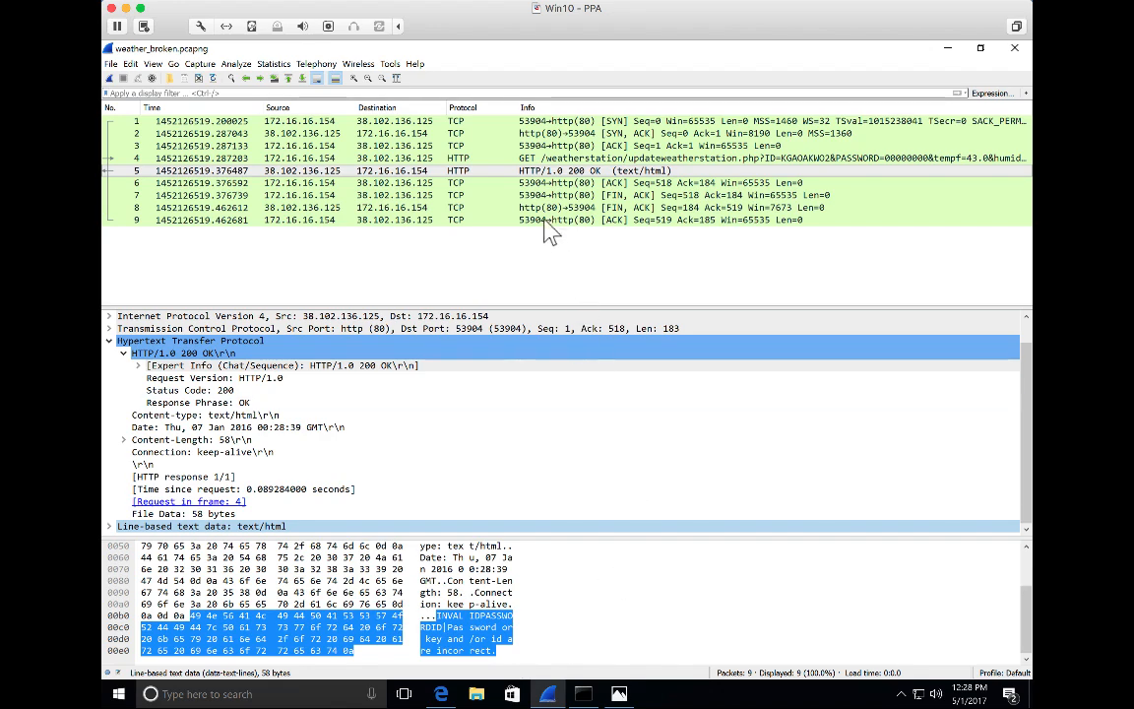
left_click(533, 157)
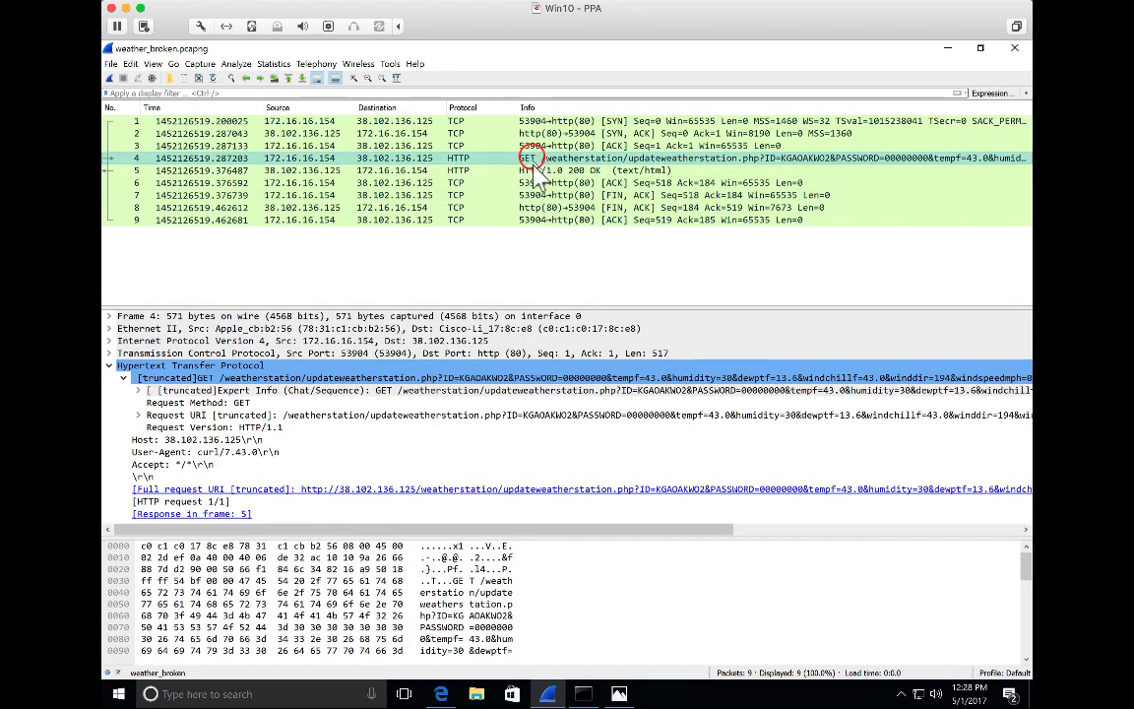
Compare the HTTP response in packet 5 of the broken capture with the GET request in packet 4.
left_click(537, 169)
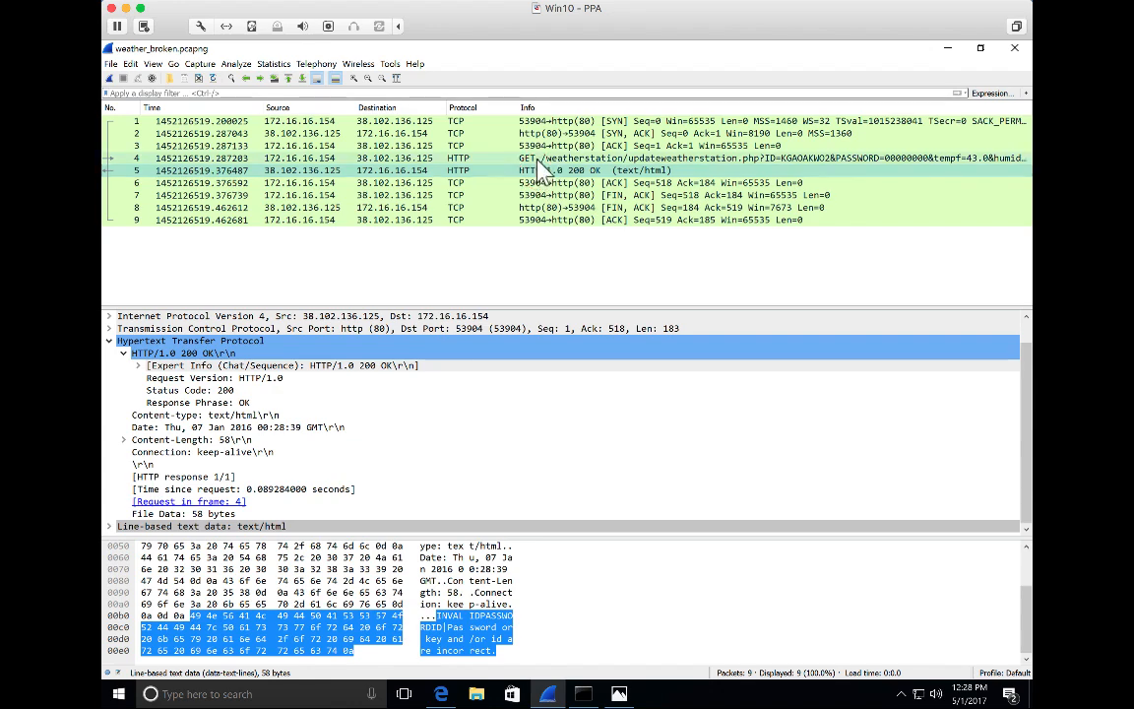
left_click(533, 157)
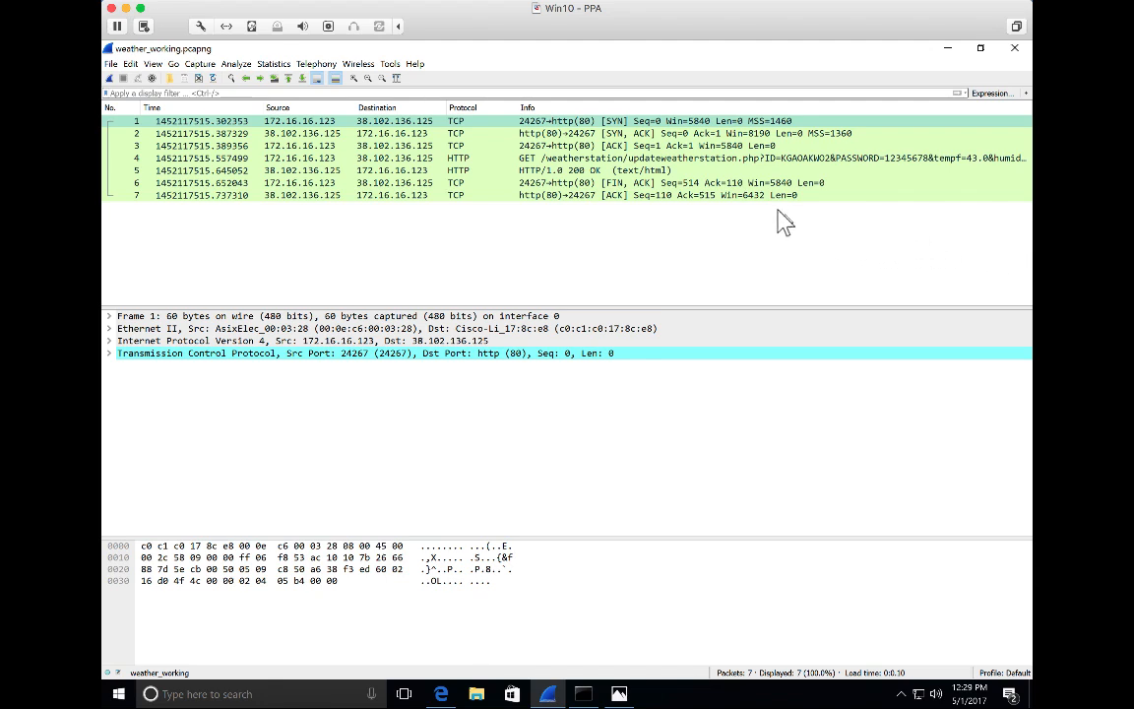
In weather_working.pcapng, examine the GET request in packet 4 and the line-based text data of the HTTP response in packet 5.
left_click(763, 161)
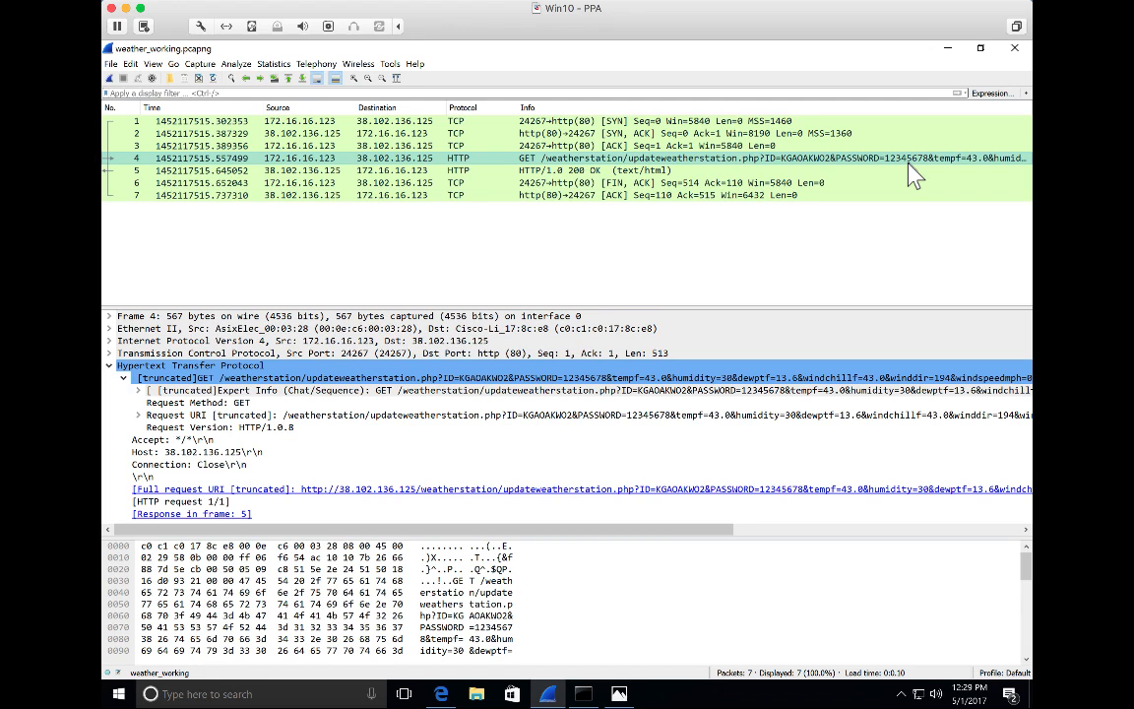
left_click(676, 172)
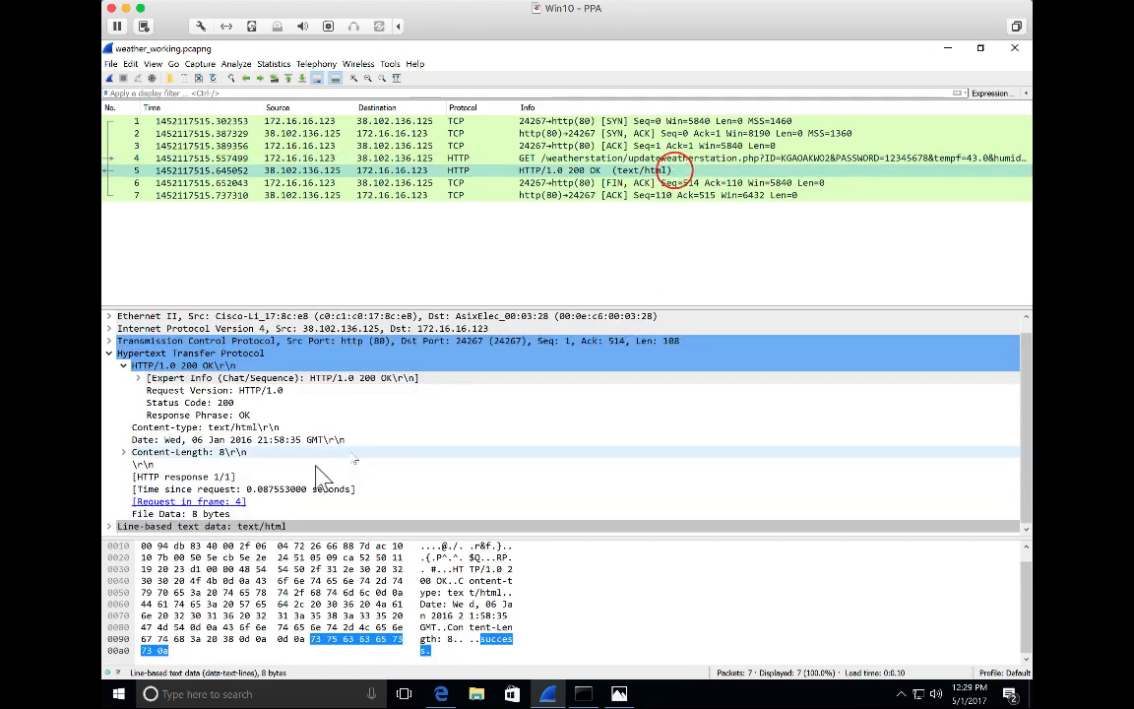
left_click(228, 532)
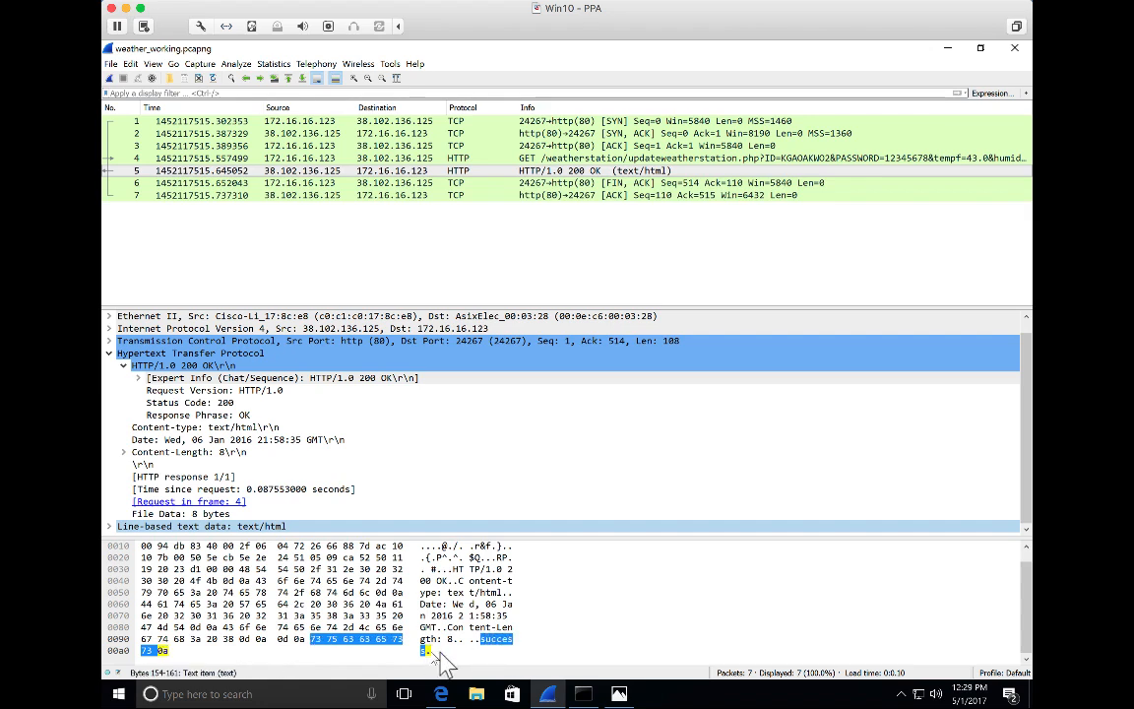
Follow the HTTP stream of packet 5 in the working capture and highlight the body text of the server's response.
right_click(443, 172)
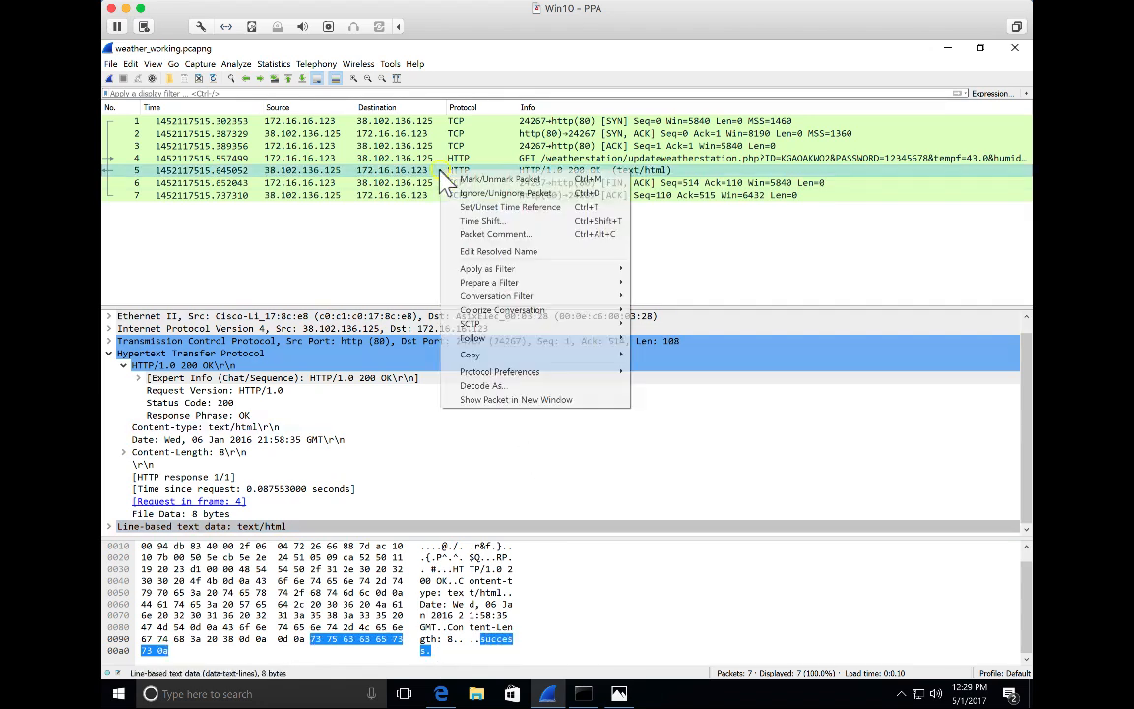
mouse_move(567, 338)
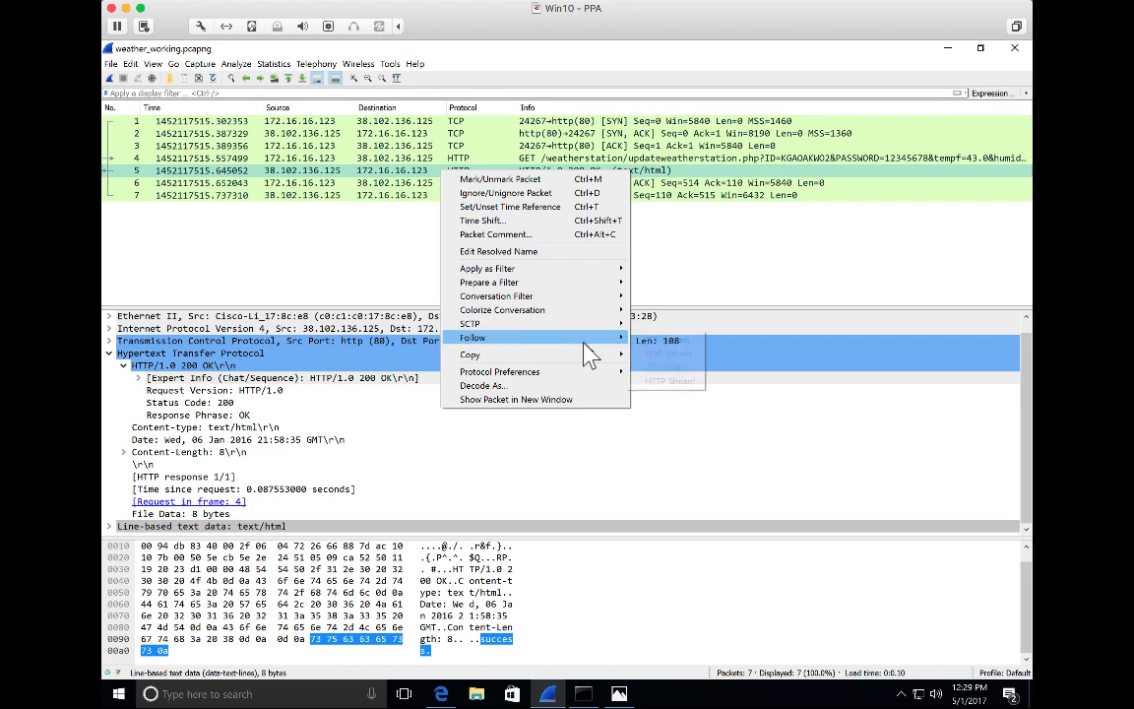
left_click(667, 382)
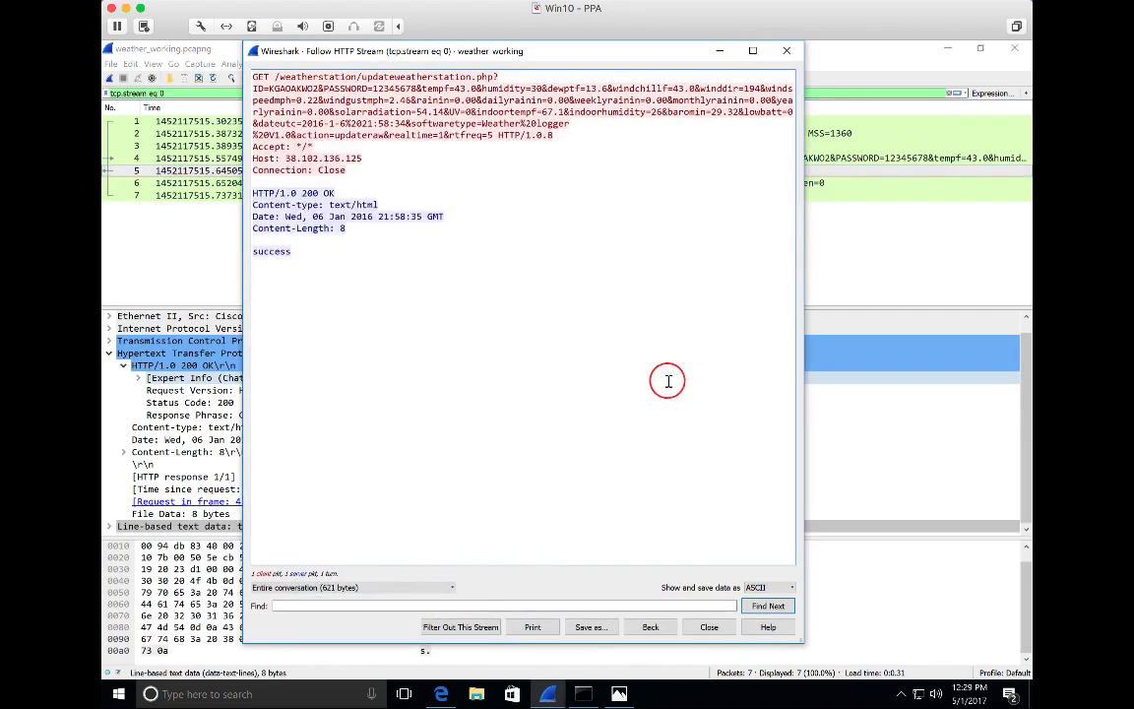
double_click(279, 252)
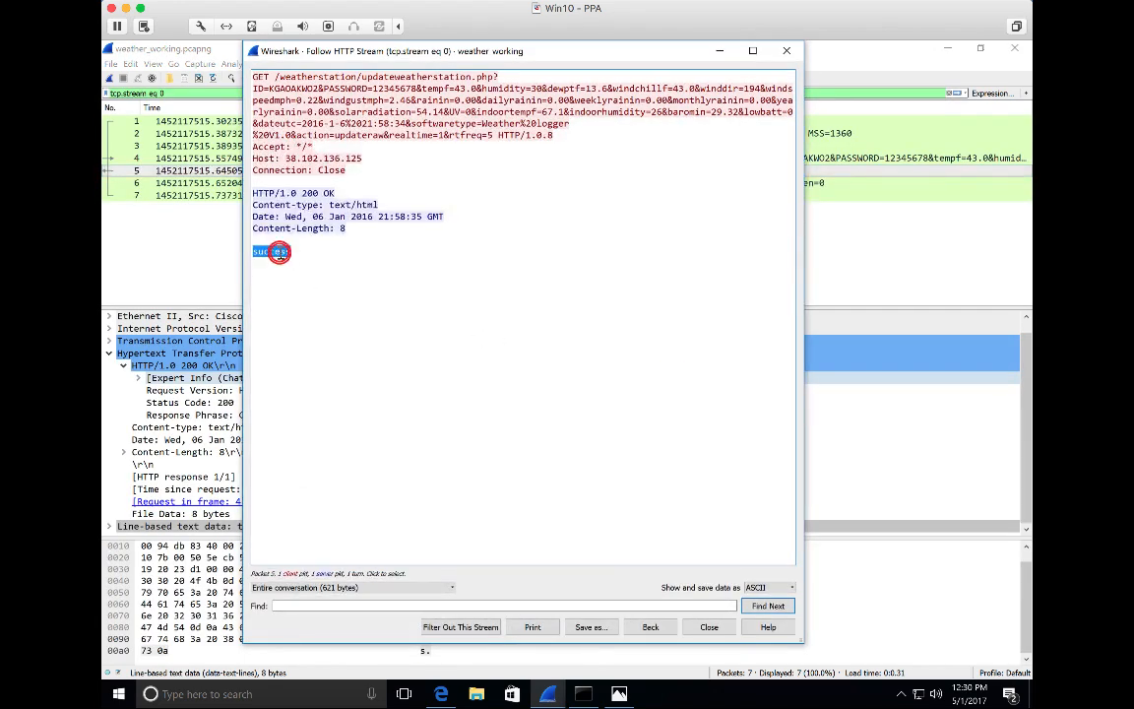